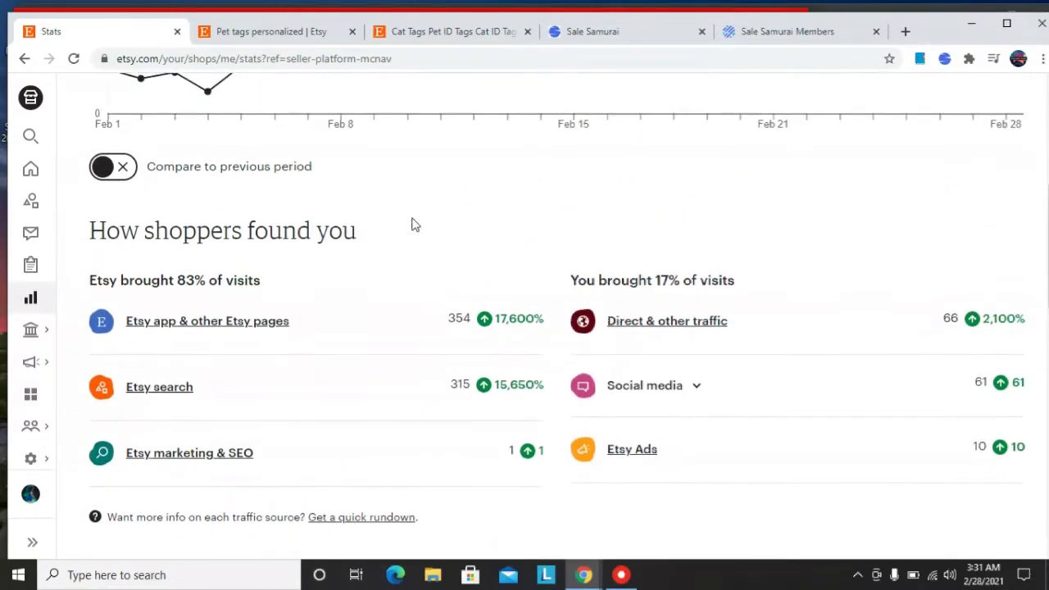
Scroll up to show February's 807 visits, 9 orders, 1.1% conversion rate and $1,119.46 revenue
scroll(414, 225, up, 5)
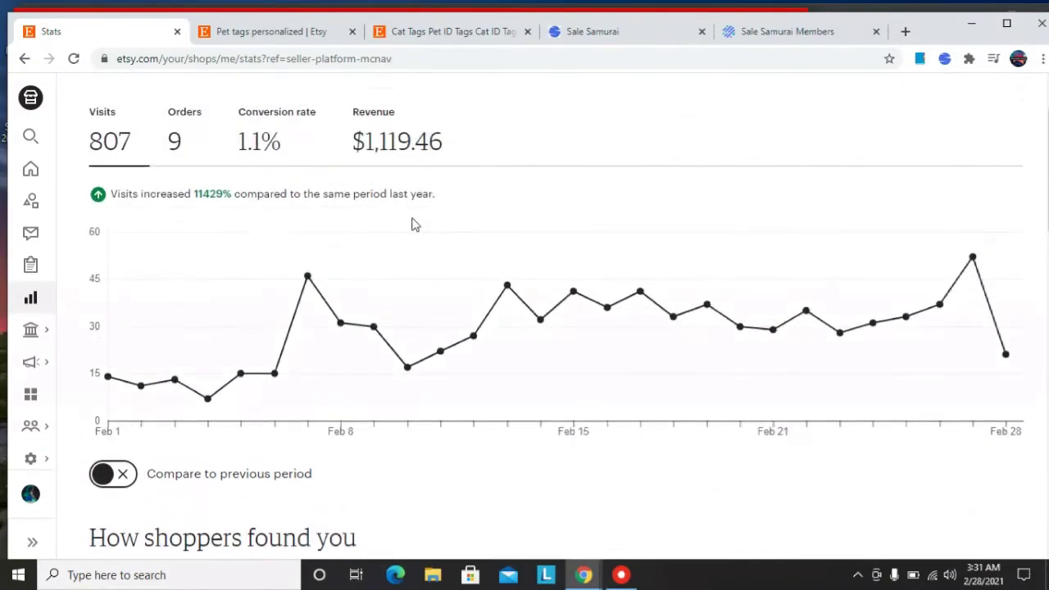
scroll(414, 225, up, 1)
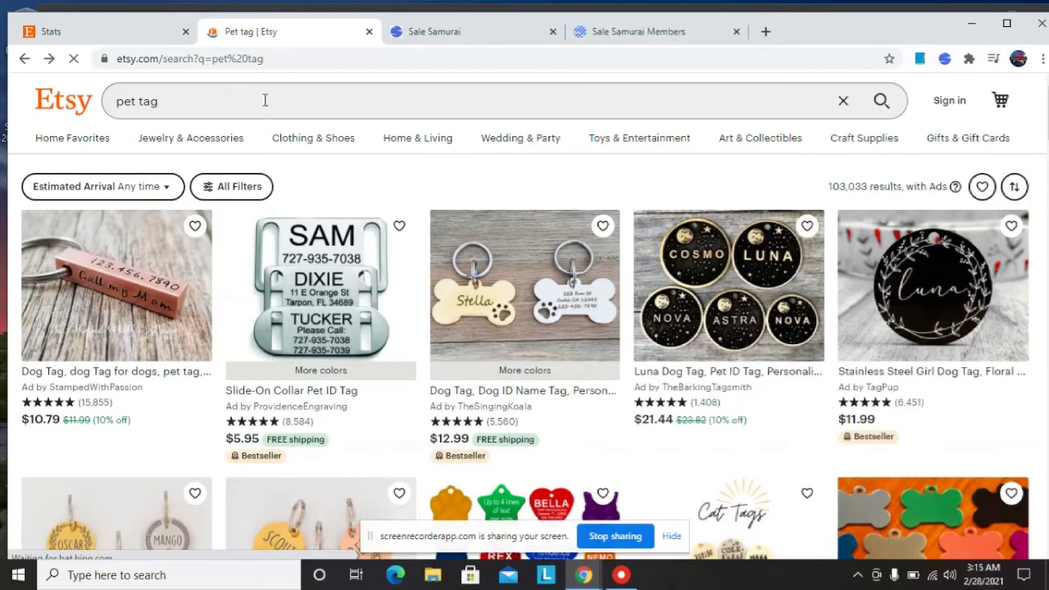
Activate the Etsy search field to show 'pet tag' suggestions with their search volumes
click(264, 100)
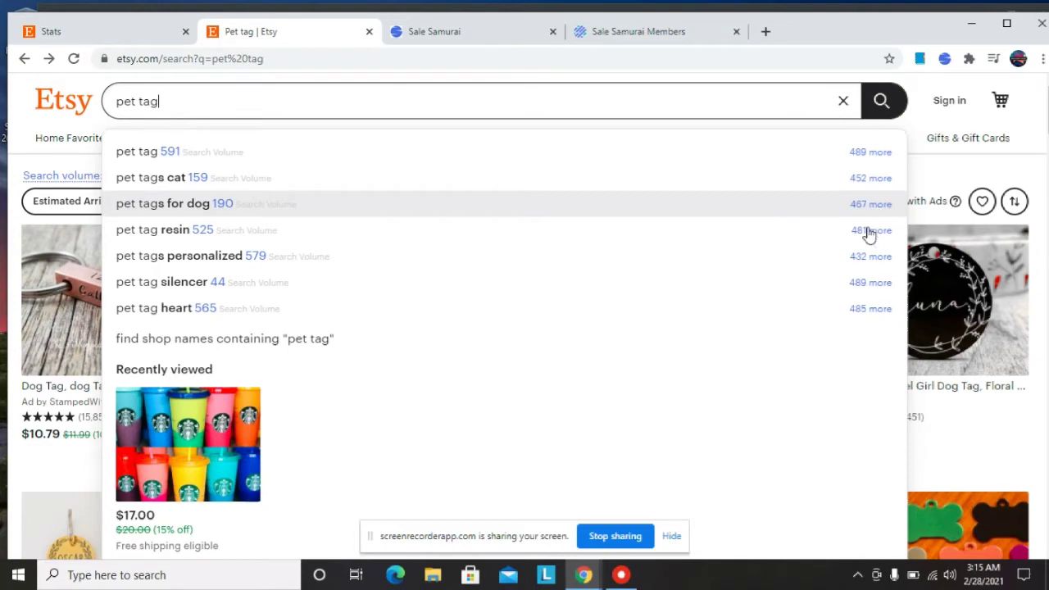
Open all 432 Sale Samurai keyword suggestions for 'pet tags personalized'
click(869, 258)
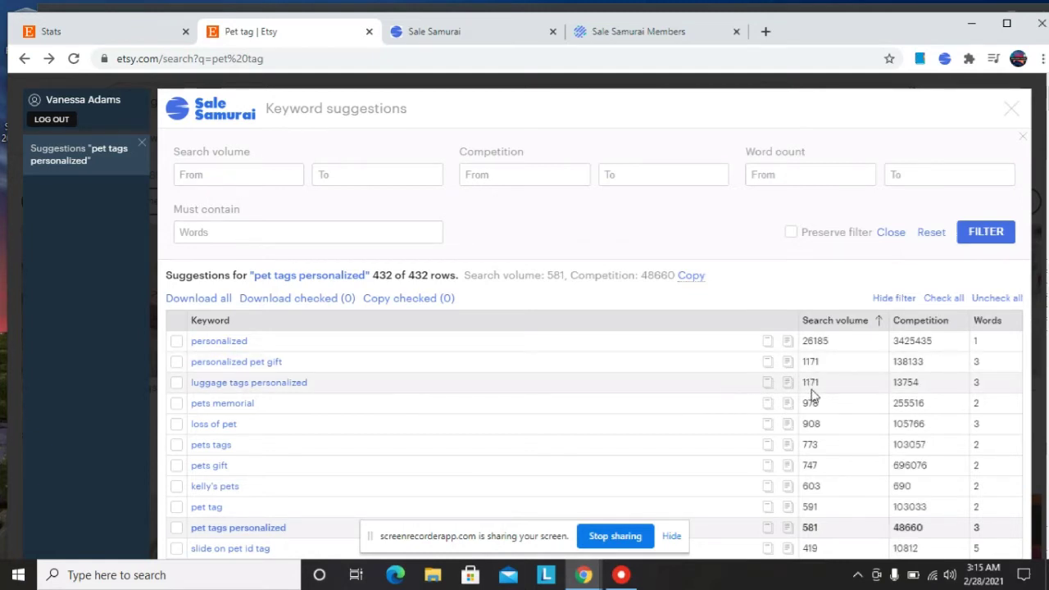
Tick the 'loss of pet' keyword, then select all 432 suggestions with Check all
click(177, 426)
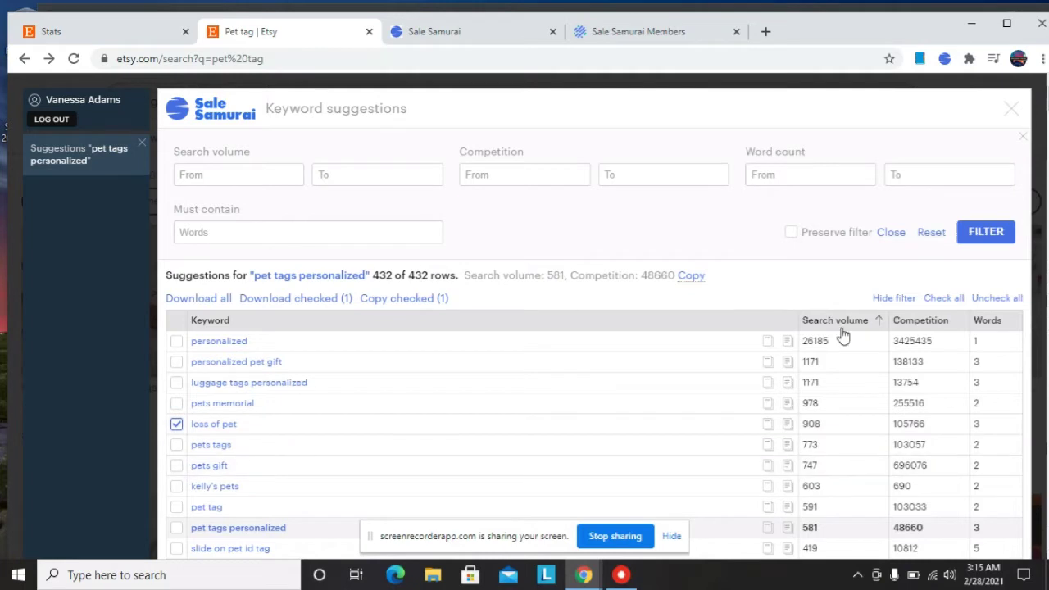
click(949, 298)
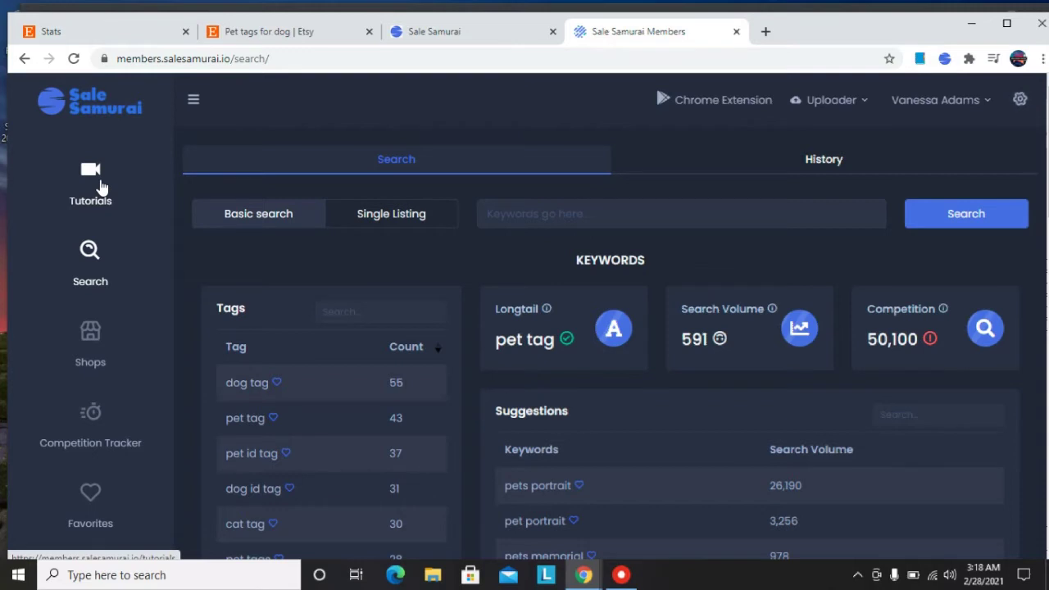
Go to Tutorials and scroll down to the Favorites, Calendar, Chrome Extension and Uploader videos
click(99, 184)
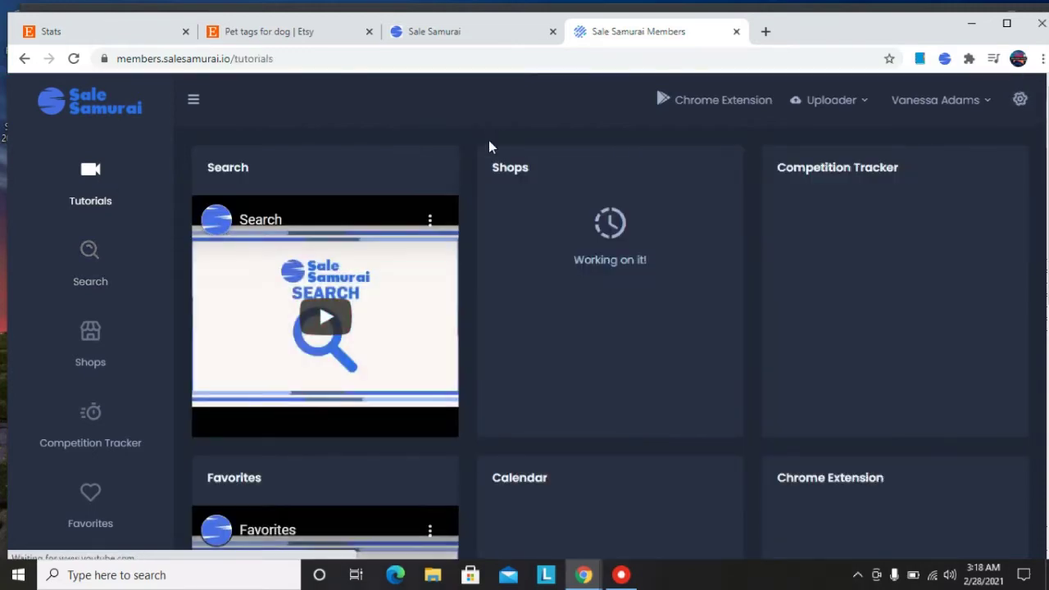
scroll(488, 147, down, 1)
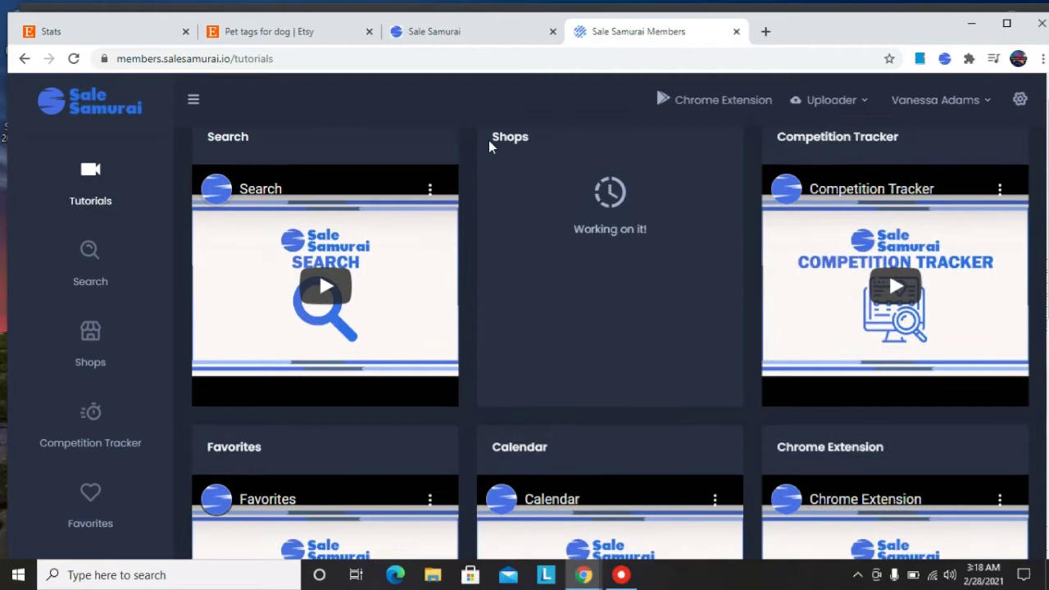
scroll(490, 146, down, 1)
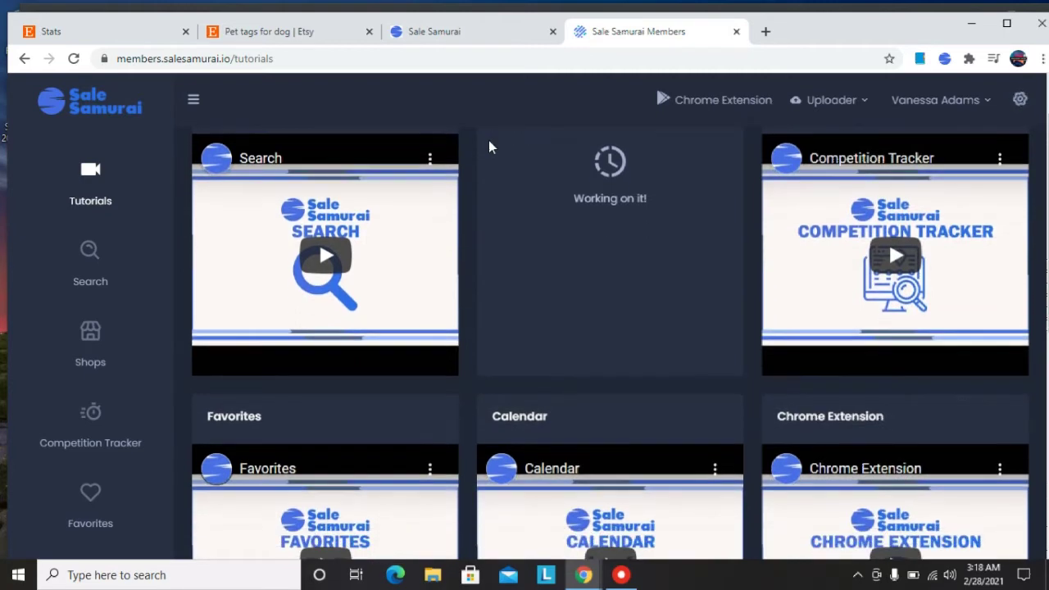
scroll(488, 146, down, 1)
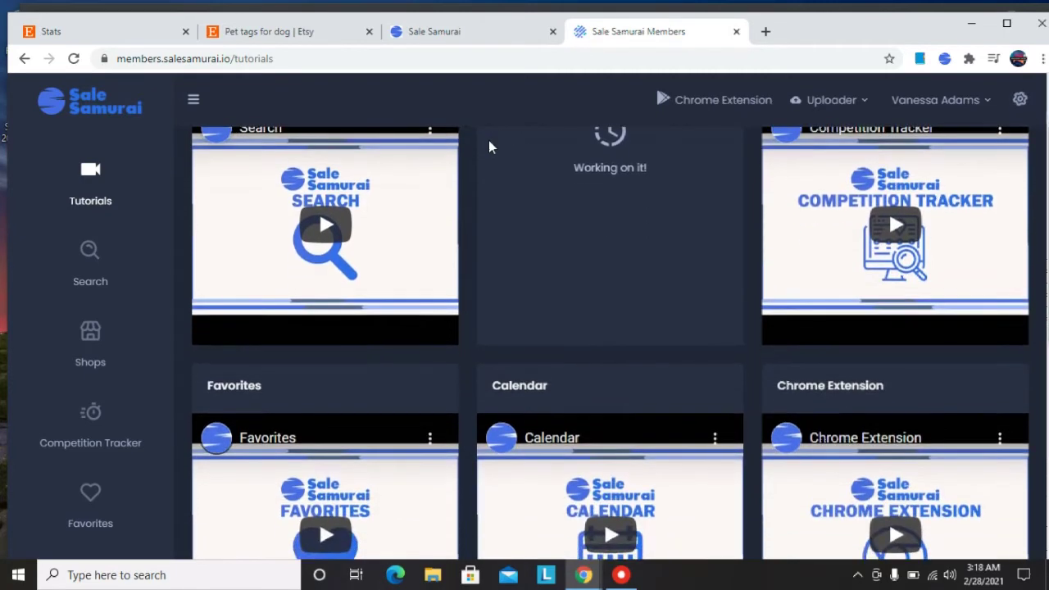
scroll(489, 141, down, 2)
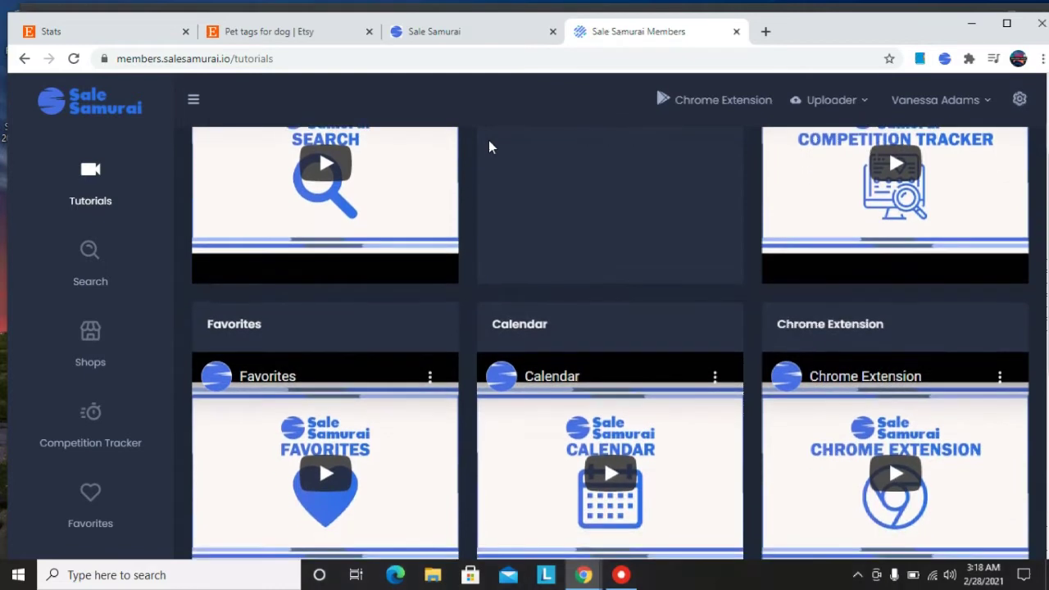
scroll(489, 144, down, 5)
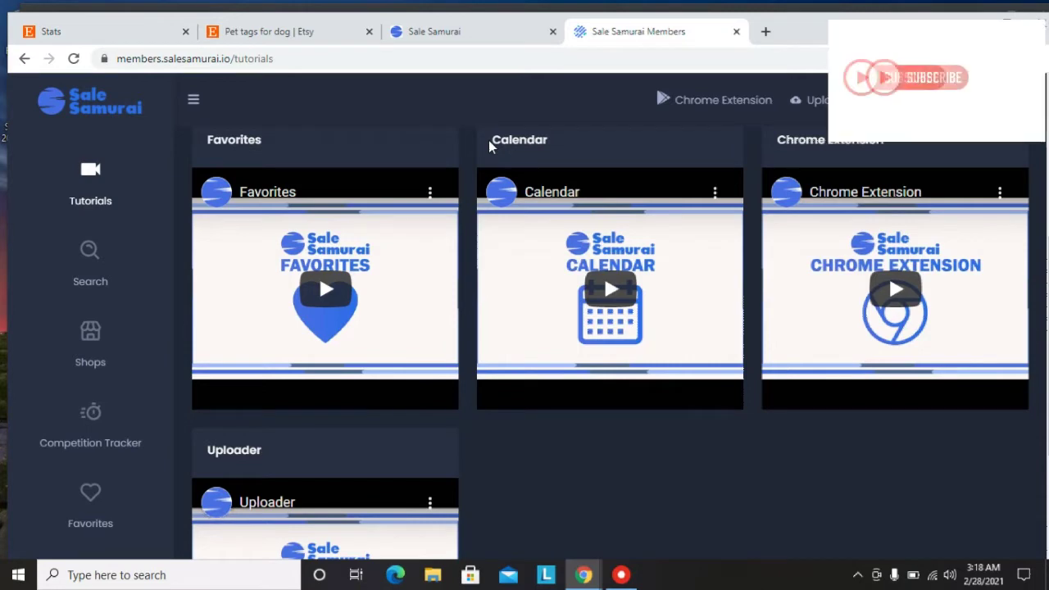
scroll(489, 144, down, 2)
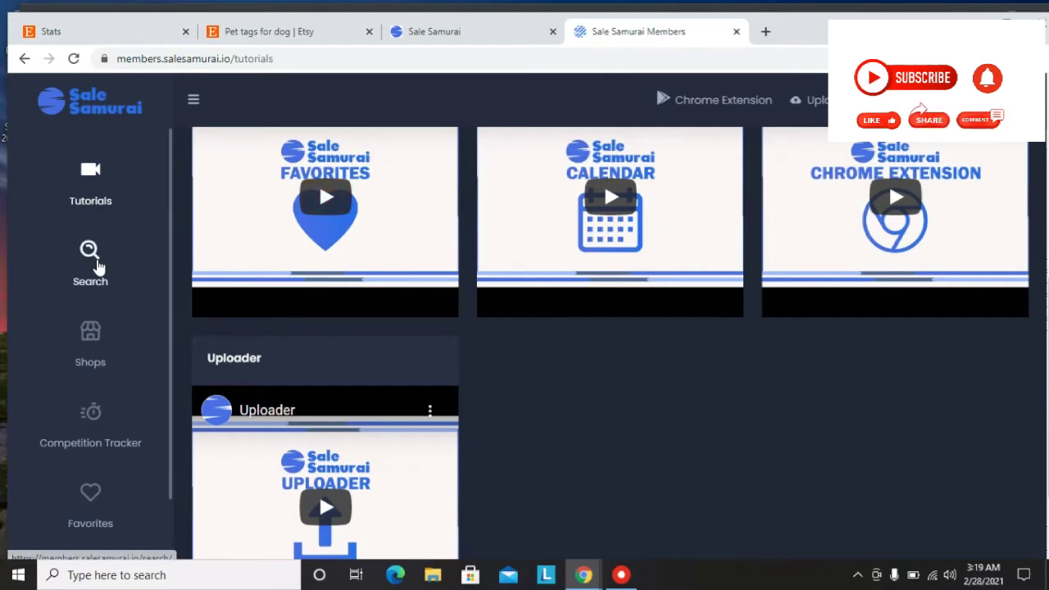
Return to Search, reload the 'pet tag' keyword results, and check the volume and competition info icons
click(95, 264)
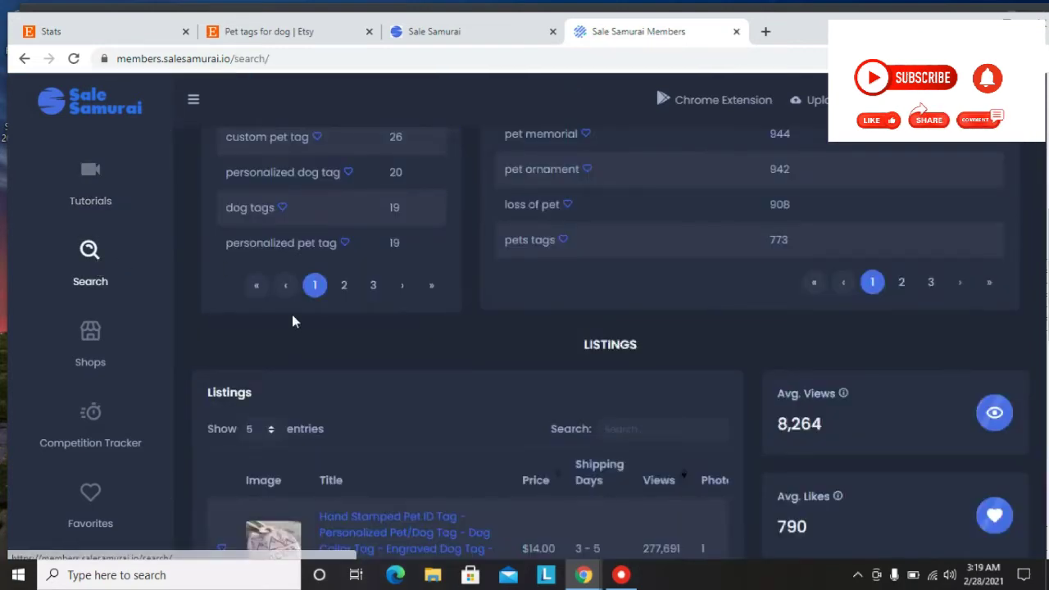
scroll(293, 321, up, 3)
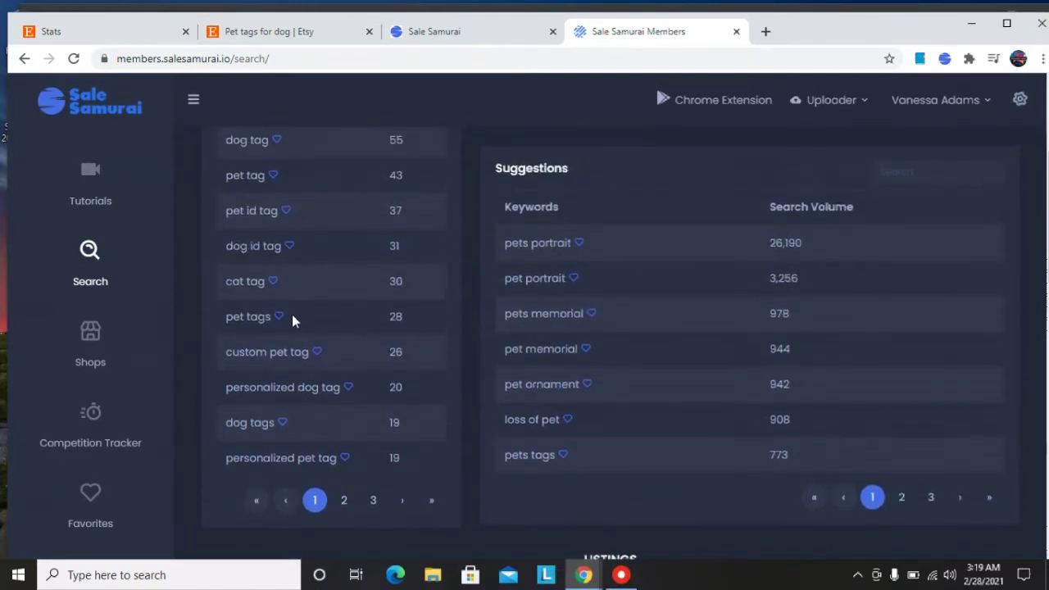
scroll(292, 316, up, 3)
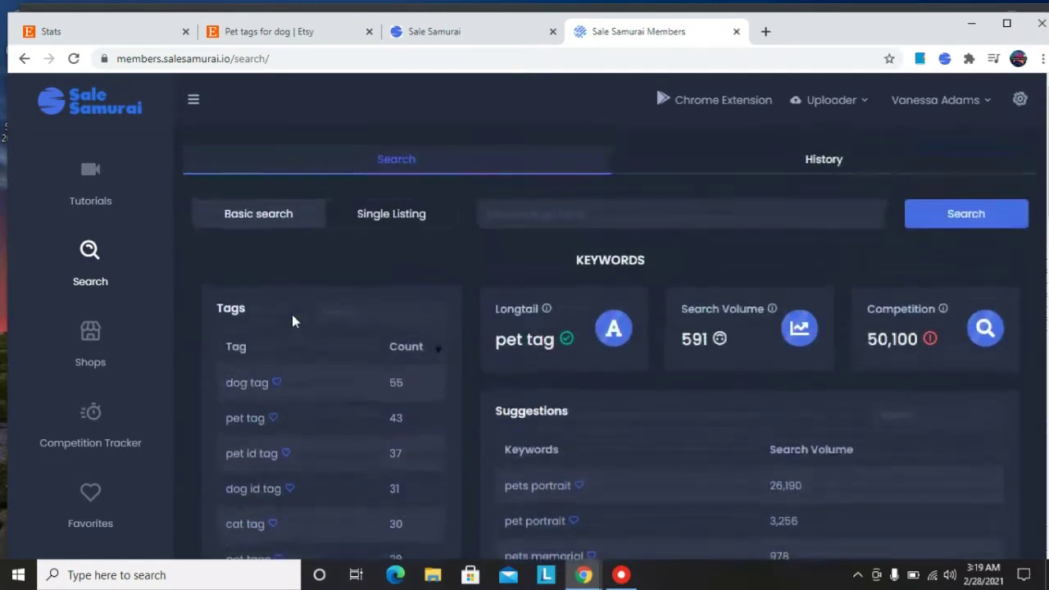
click(560, 211)
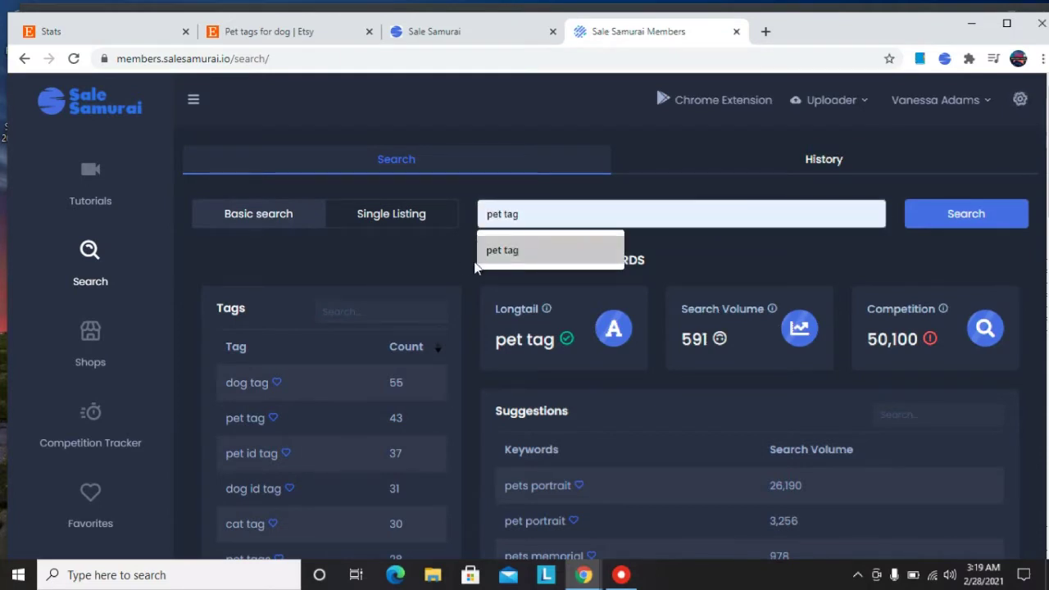
click(448, 268)
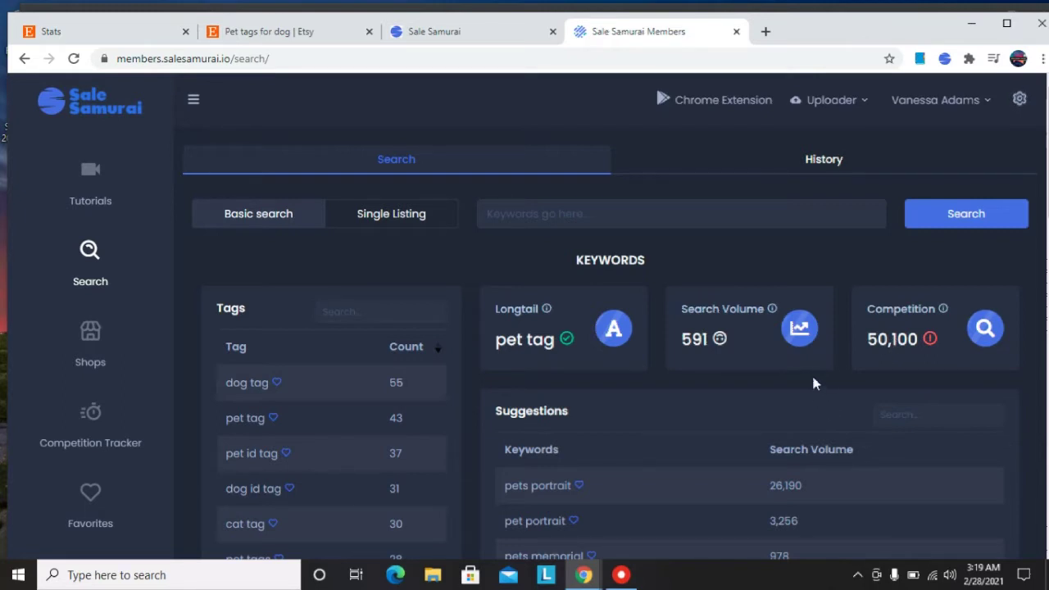
mouse_move(775, 305)
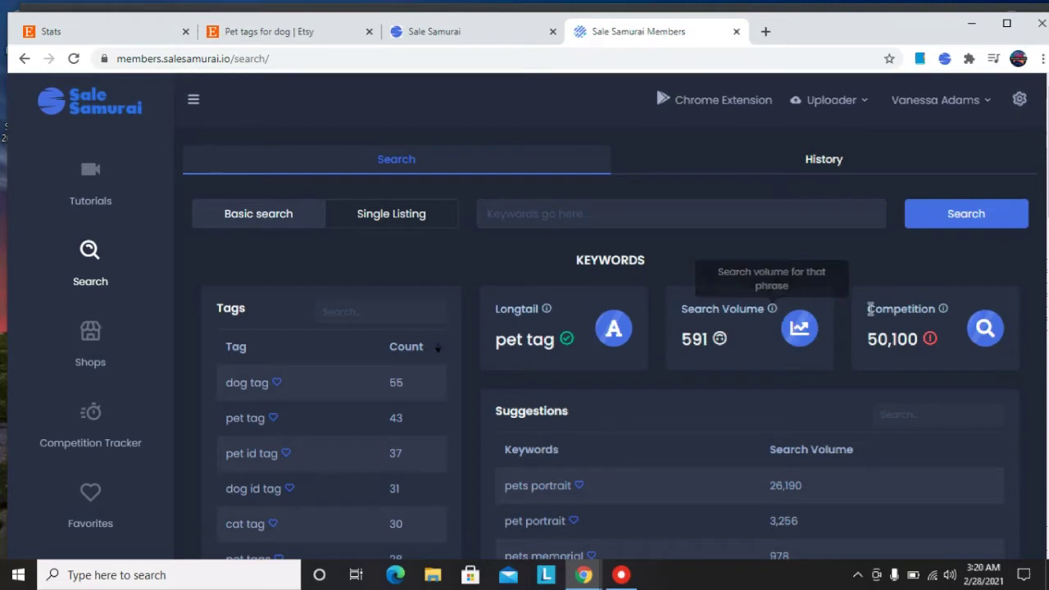
mouse_move(944, 310)
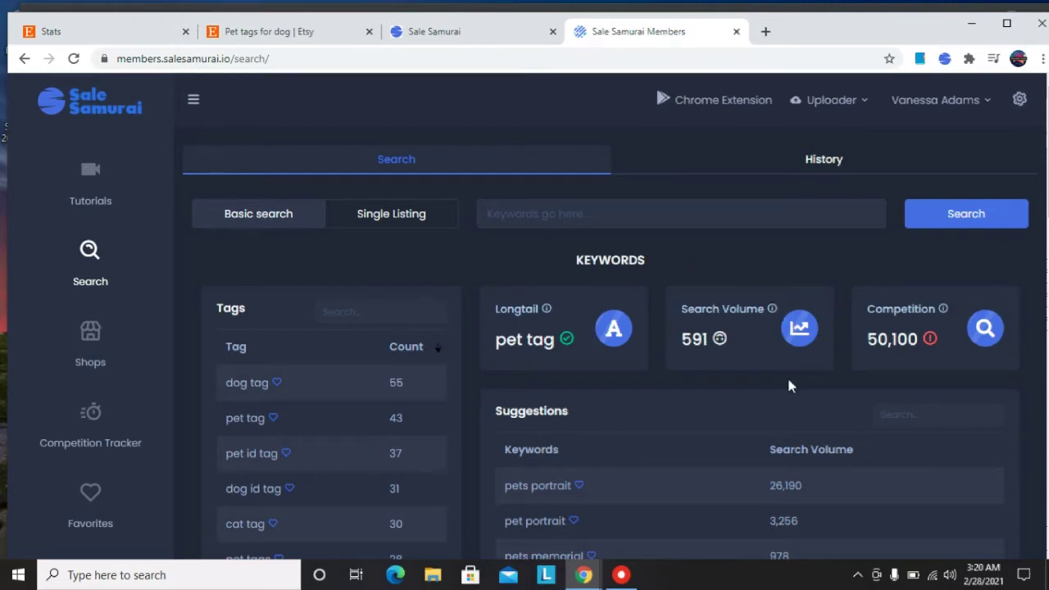
scroll(788, 385, down, 3)
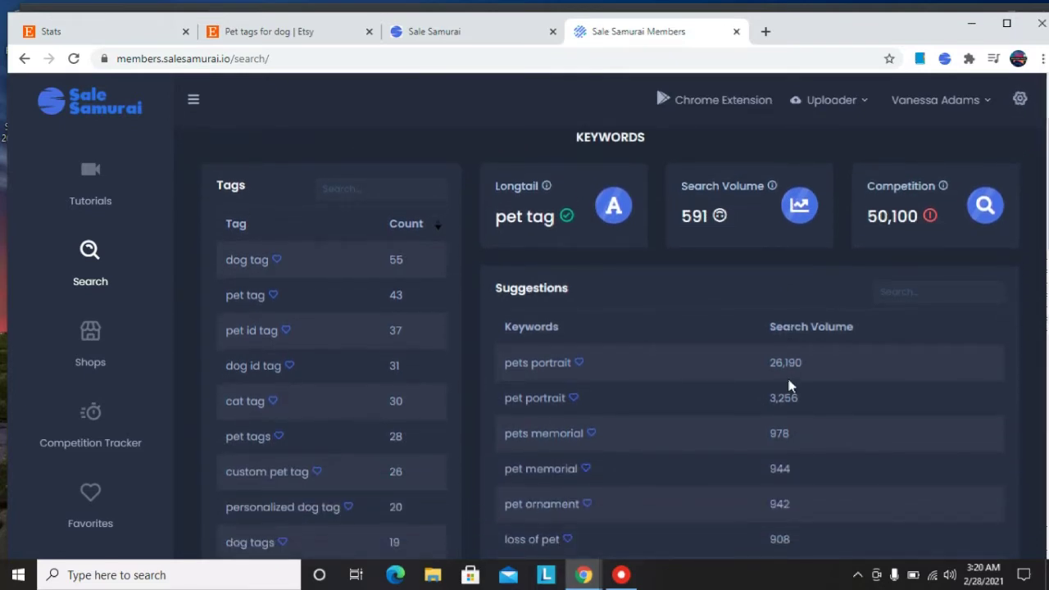
scroll(788, 385, down, 1)
scroll(789, 385, down, 1)
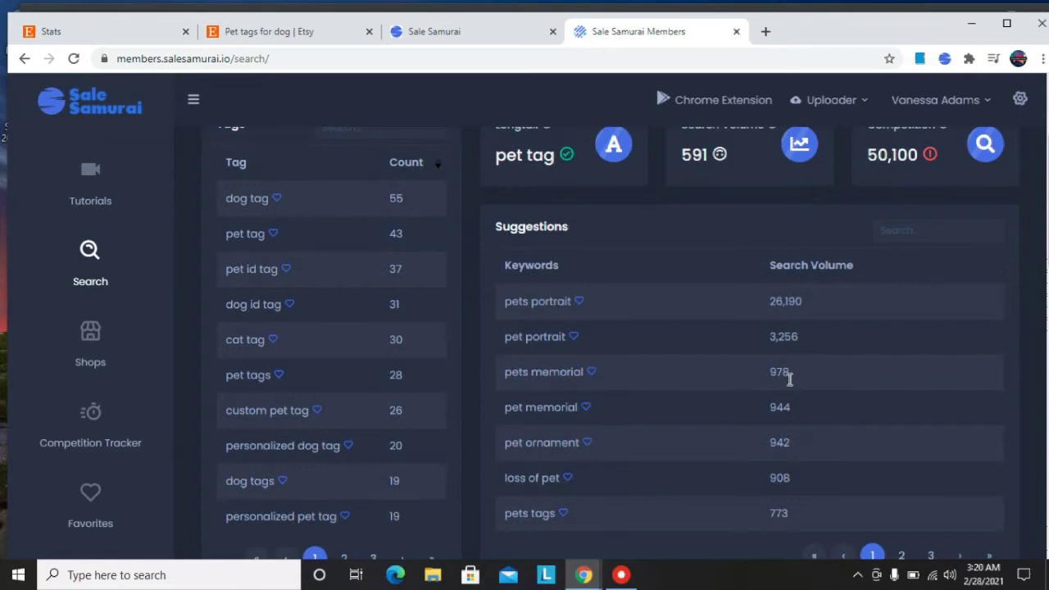
scroll(788, 385, up, 1)
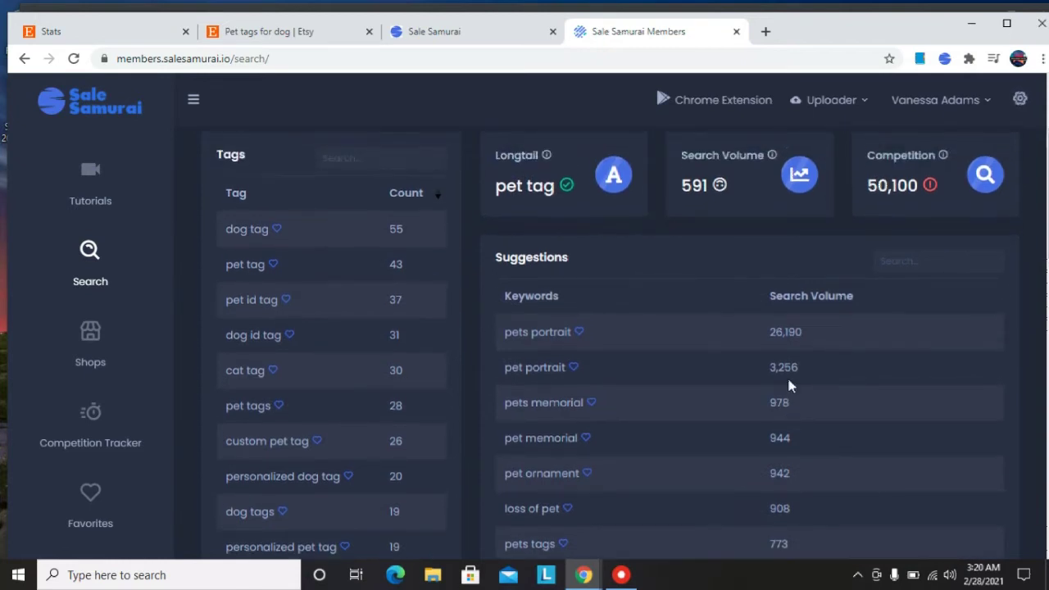
scroll(788, 385, down, 1)
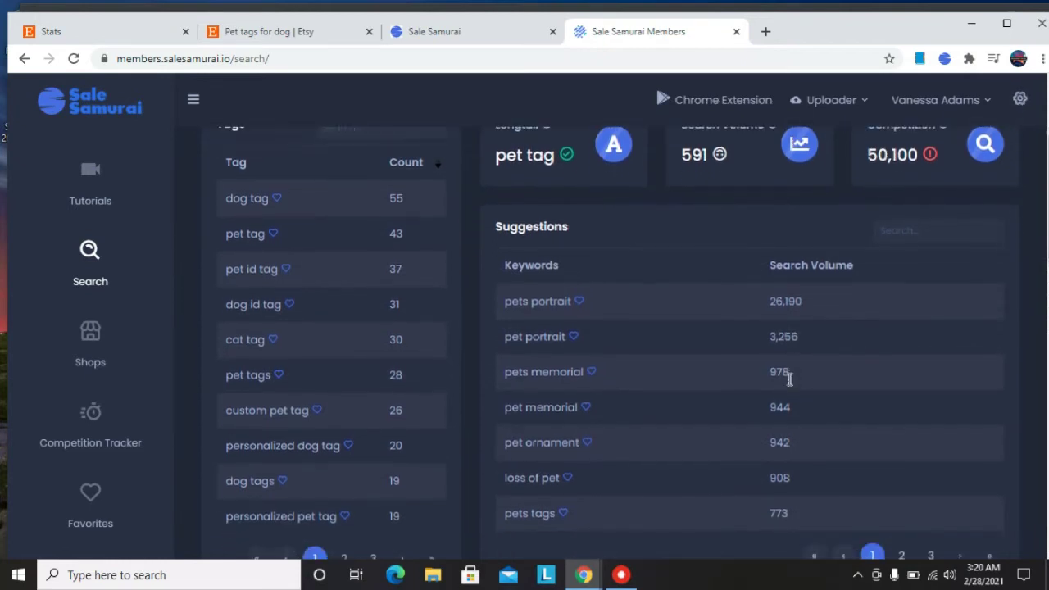
scroll(562, 344, down, 2)
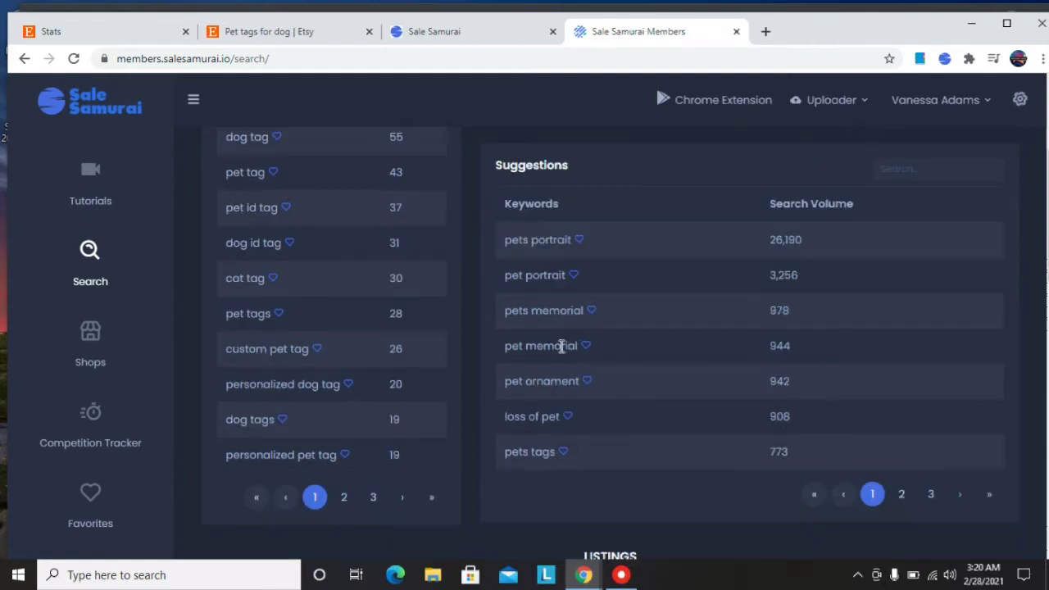
scroll(554, 298, down, 1)
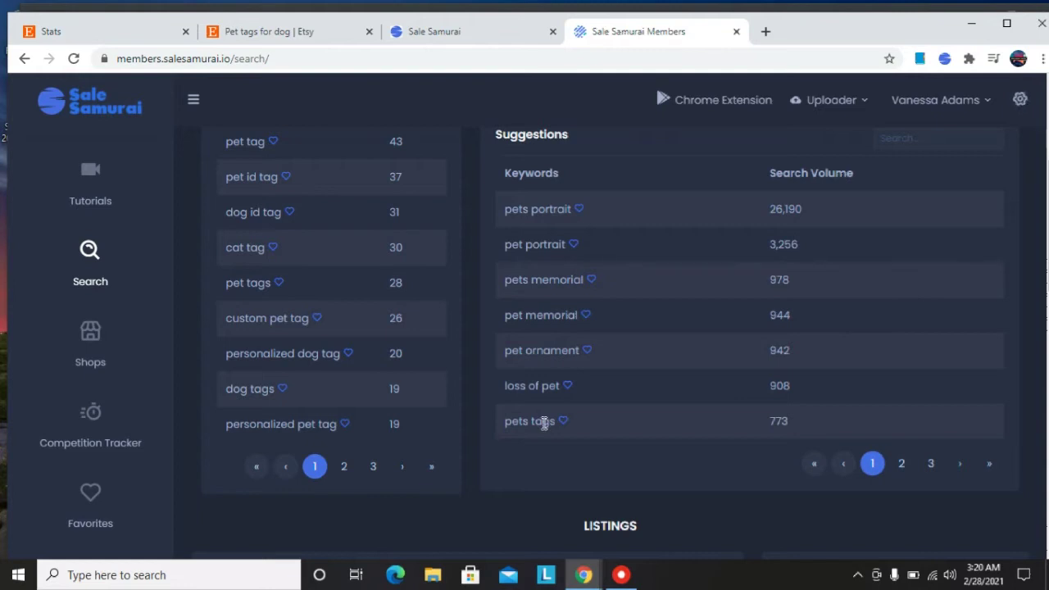
scroll(543, 422, down, 1)
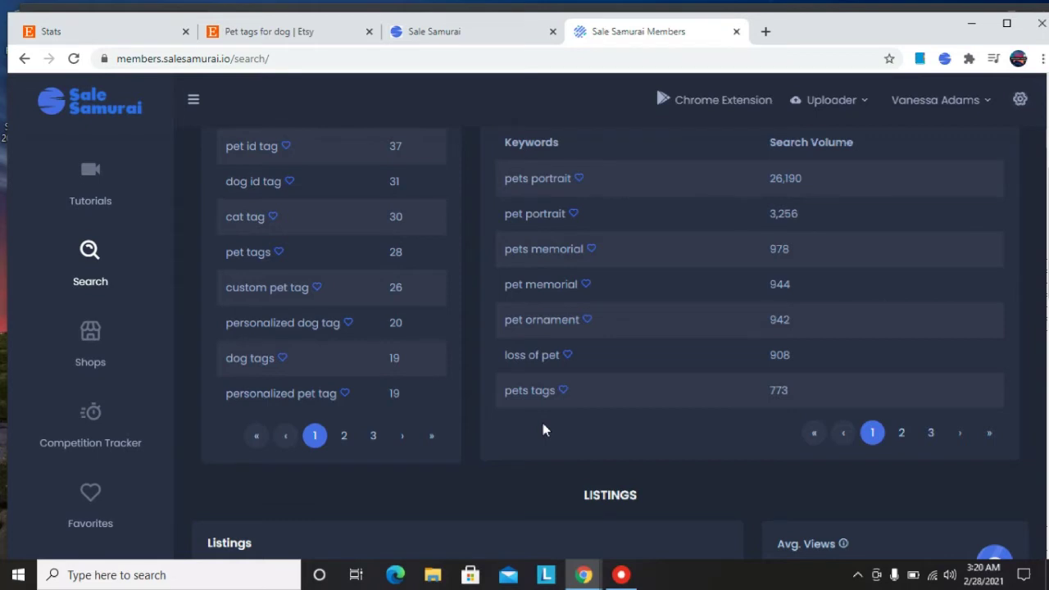
scroll(542, 426, down, 1)
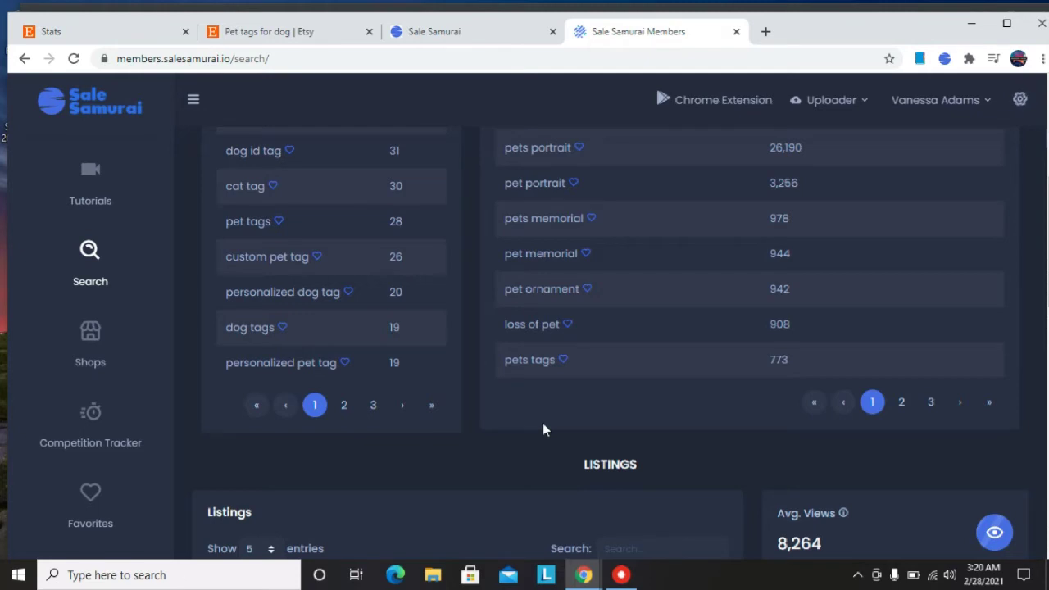
scroll(543, 428, down, 1)
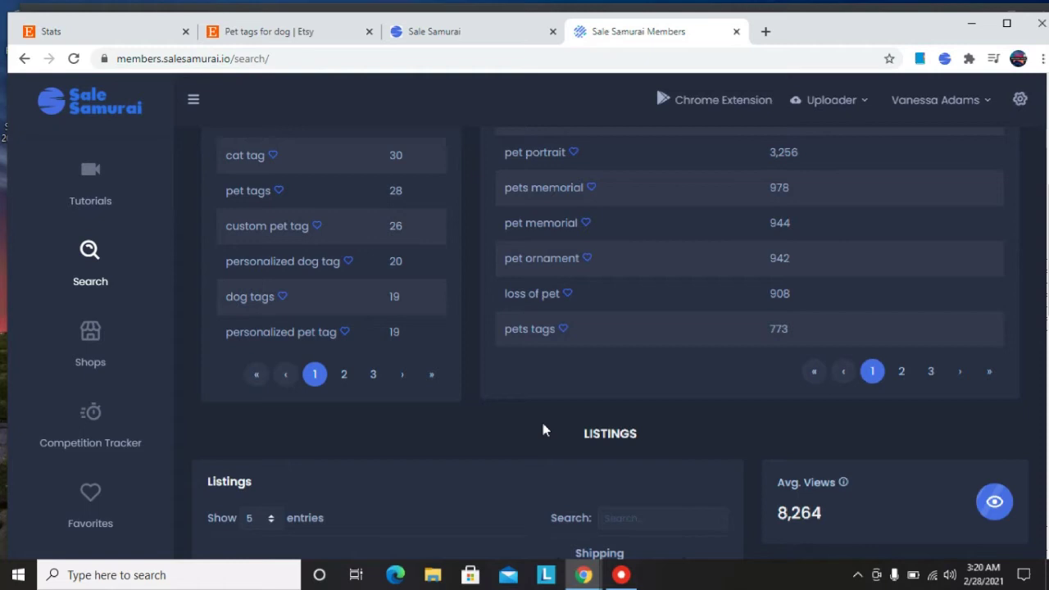
scroll(542, 428, down, 3)
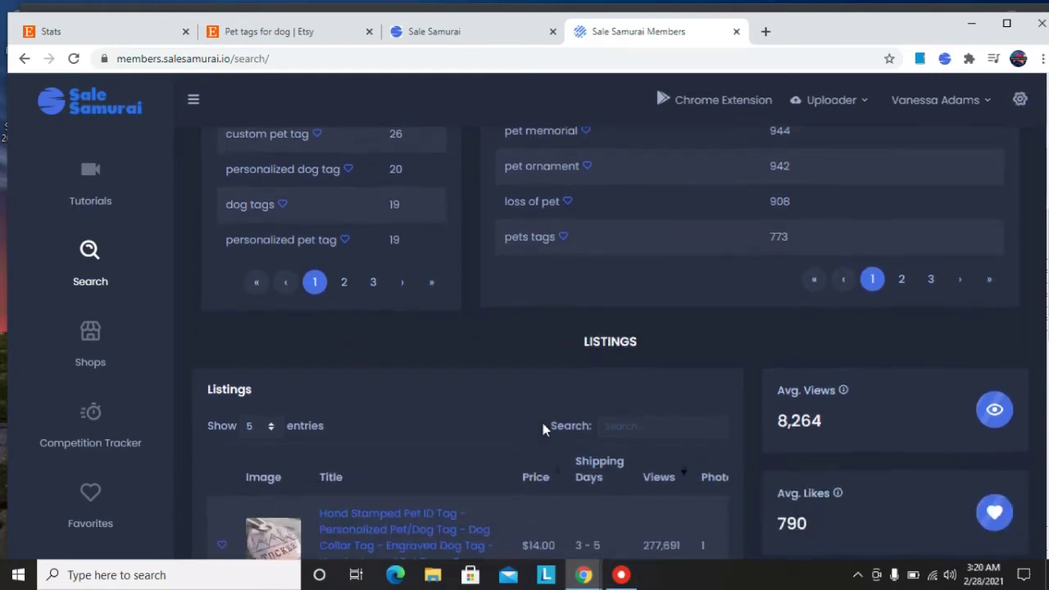
scroll(542, 428, down, 9)
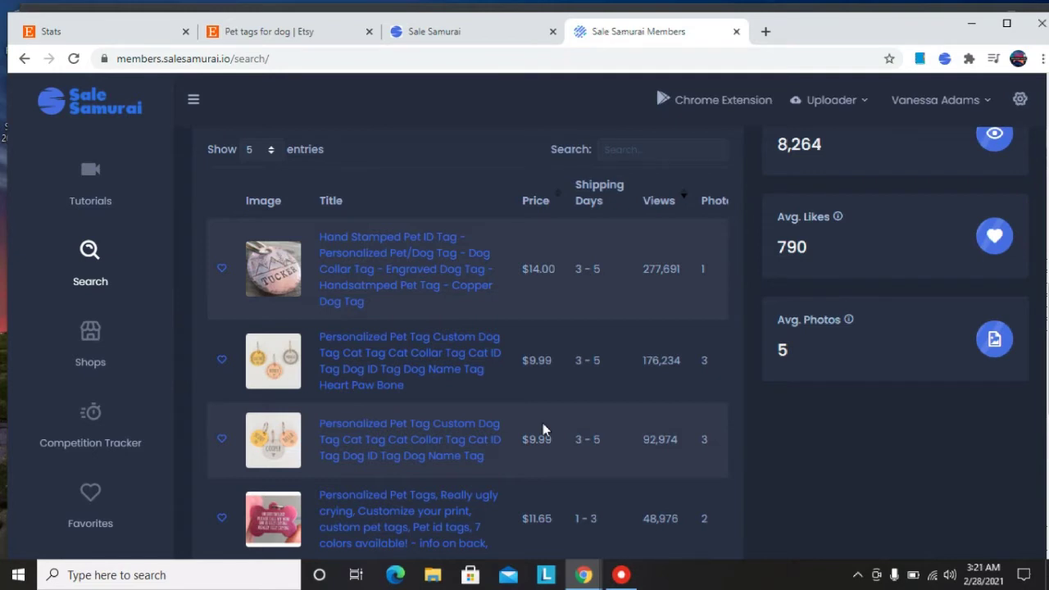
scroll(543, 426, down, 1)
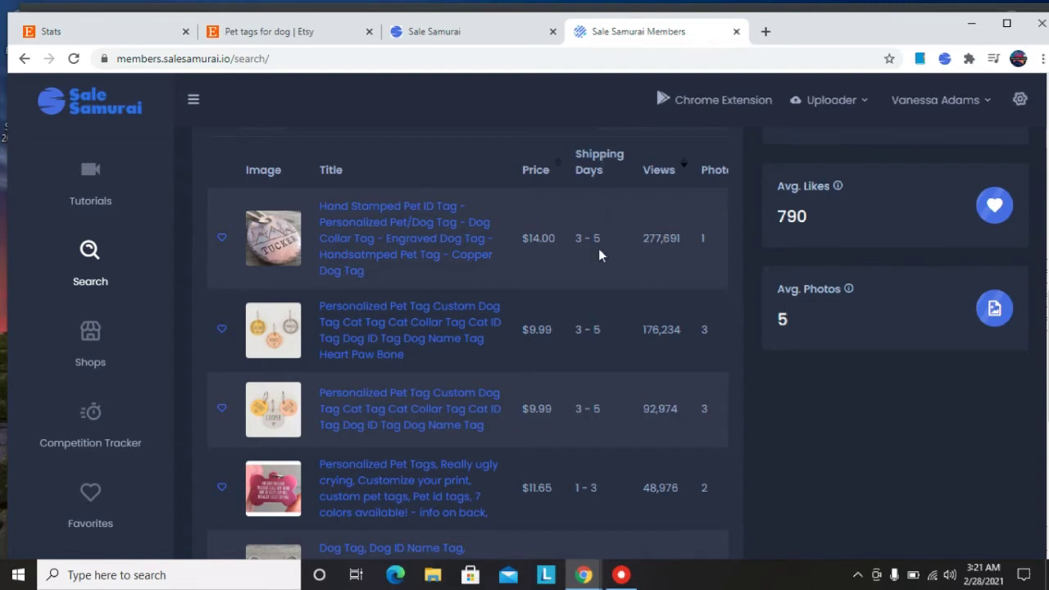
scroll(832, 359, down, 6)
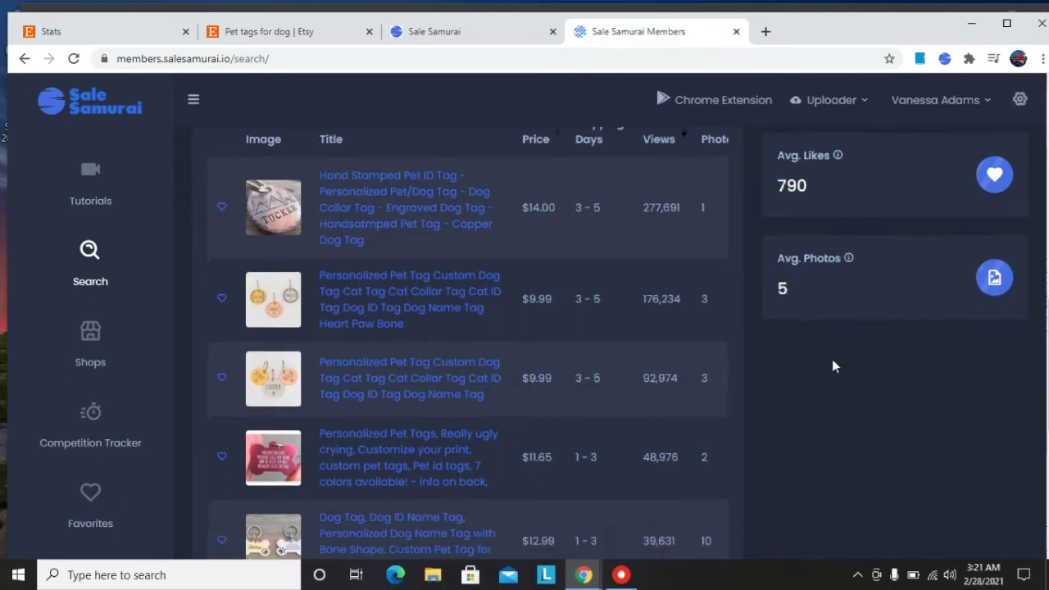
scroll(174, 523, down, 1)
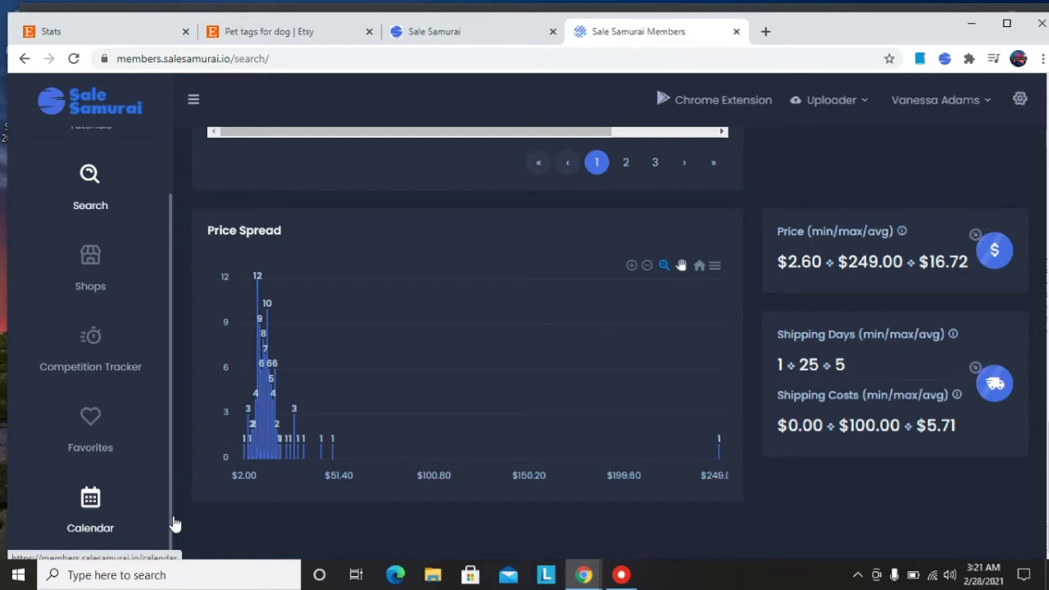
View the Competition Tracker page, then return to the 'Pet tags for dog | Etsy' browser tab
click(97, 357)
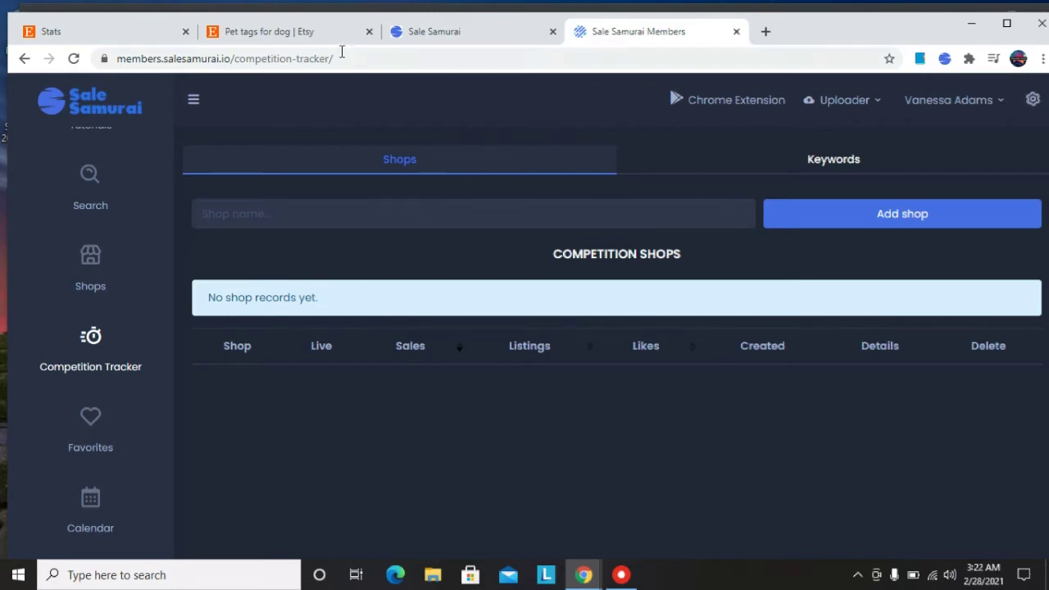
click(306, 38)
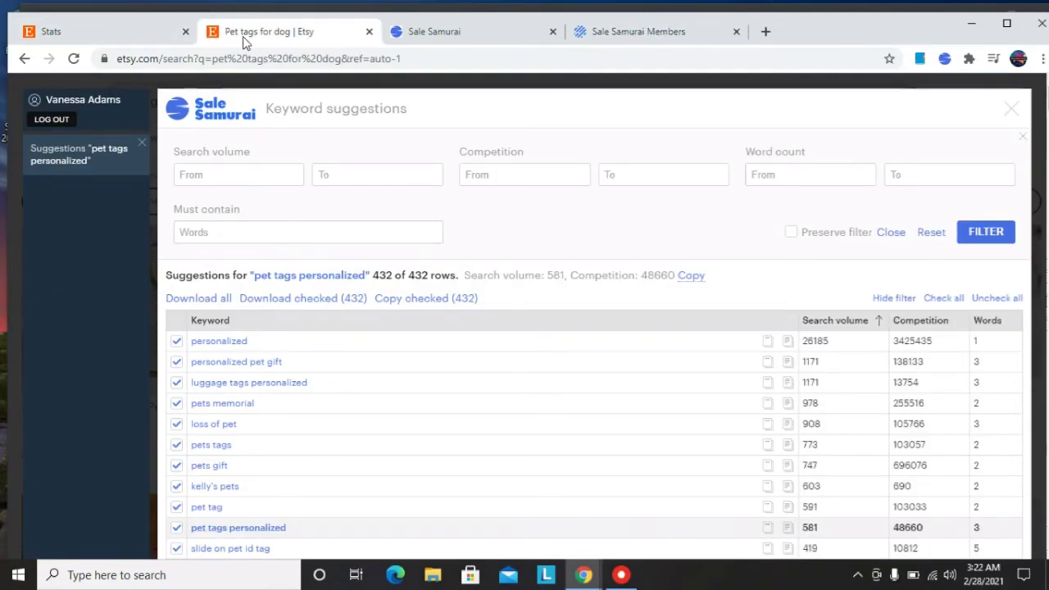
Go back to Etsy home and search 'pet tags personalized' from the 'pet tag' suggestions
key(alt+Left)
text(pet)
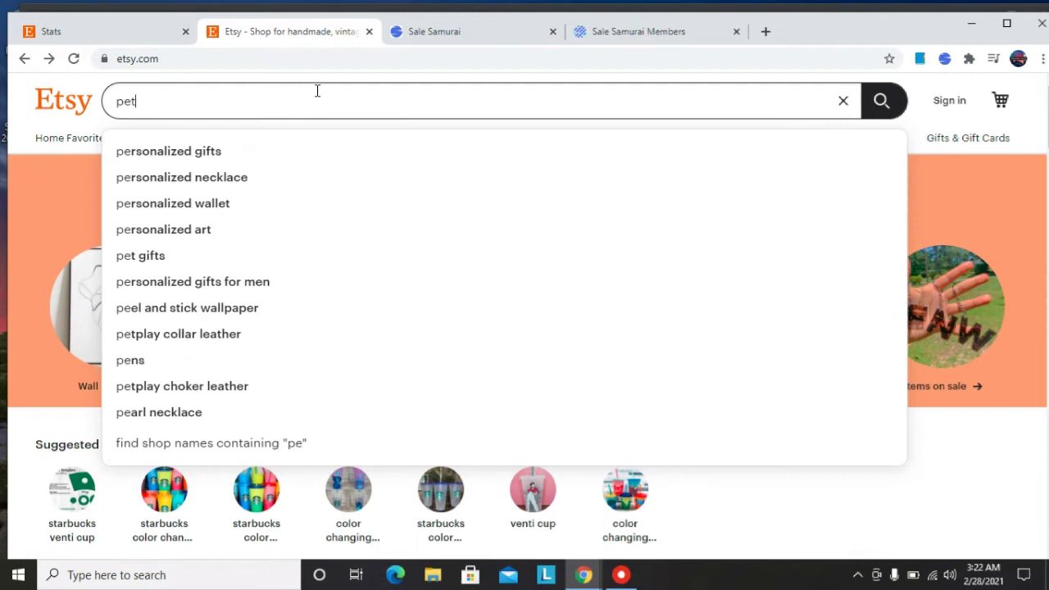
text( tag)
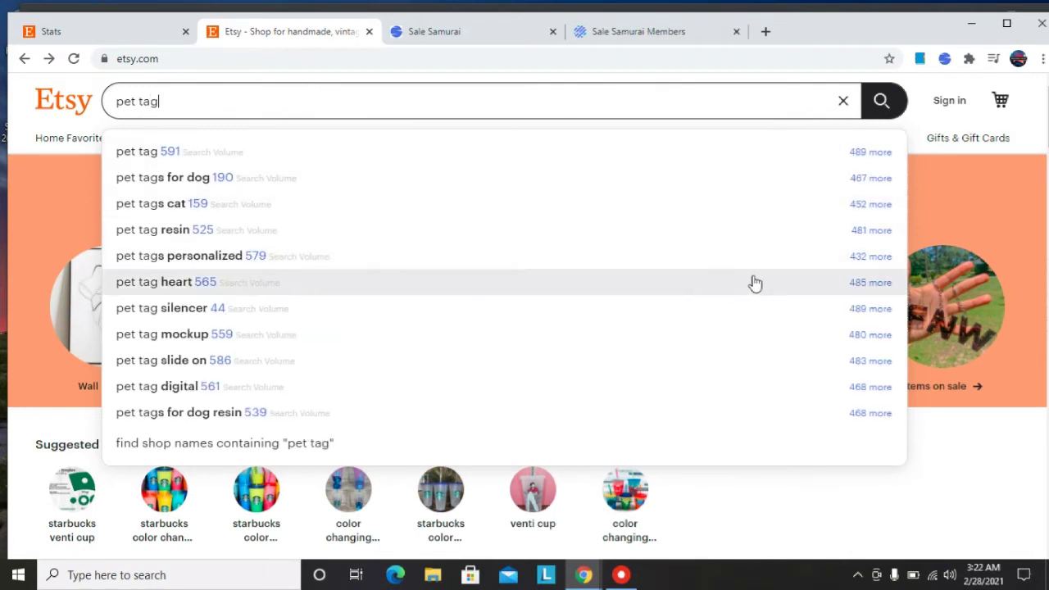
click(176, 255)
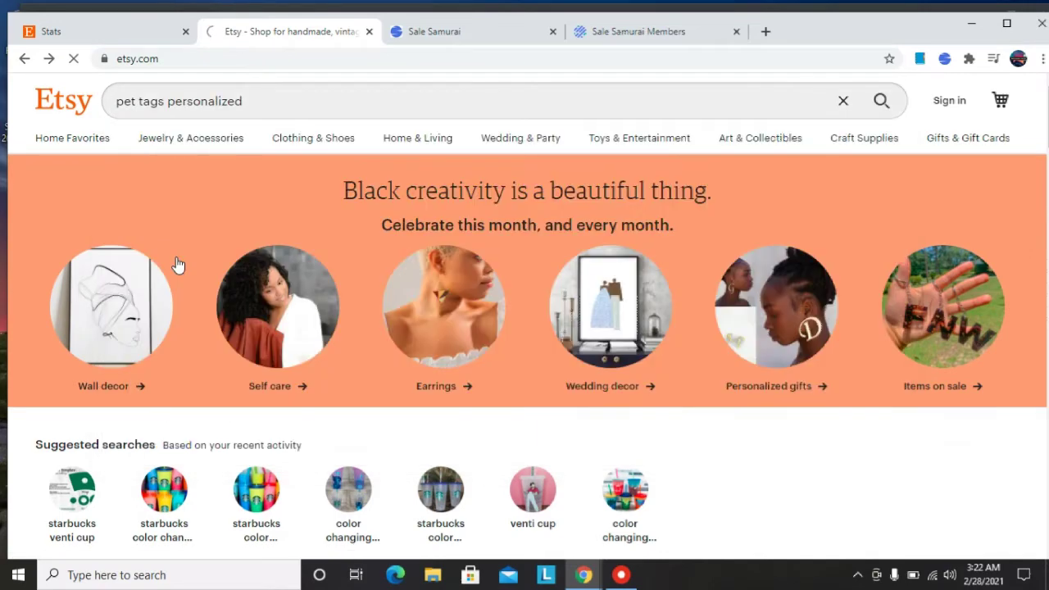
Select the shop name SundayTails on the Cat Tags listing, then return to the Sale Samurai tab
scroll(176, 264, down, 1)
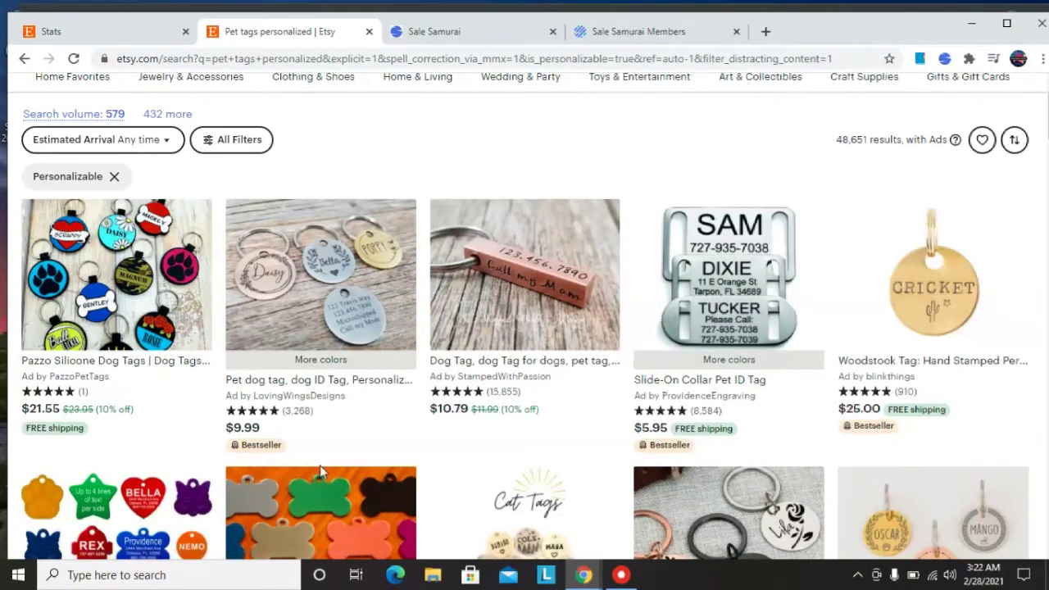
scroll(319, 465, down, 1)
scroll(319, 464, down, 1)
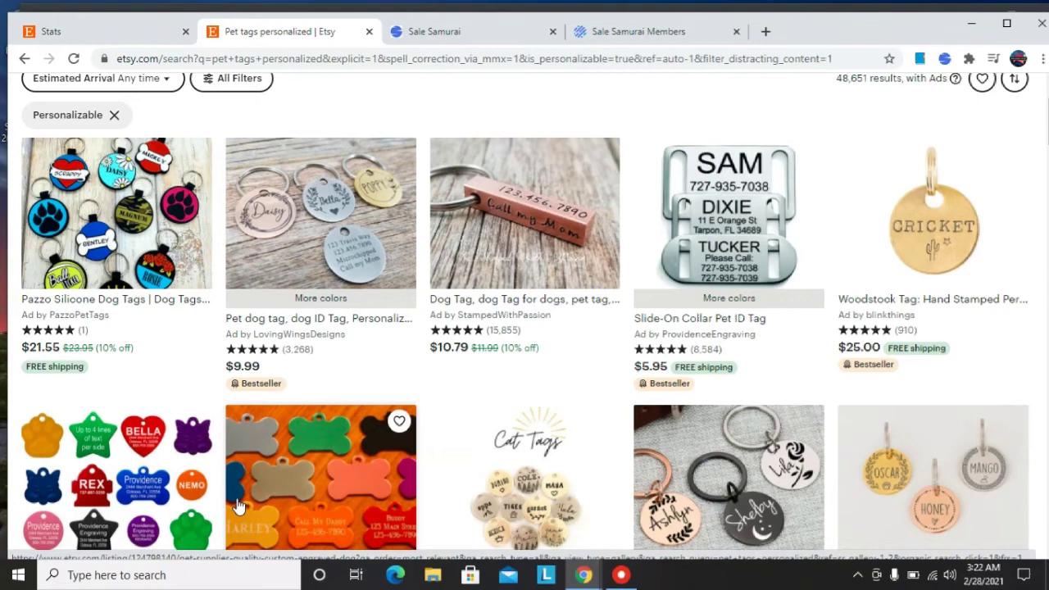
scroll(238, 505, down, 4)
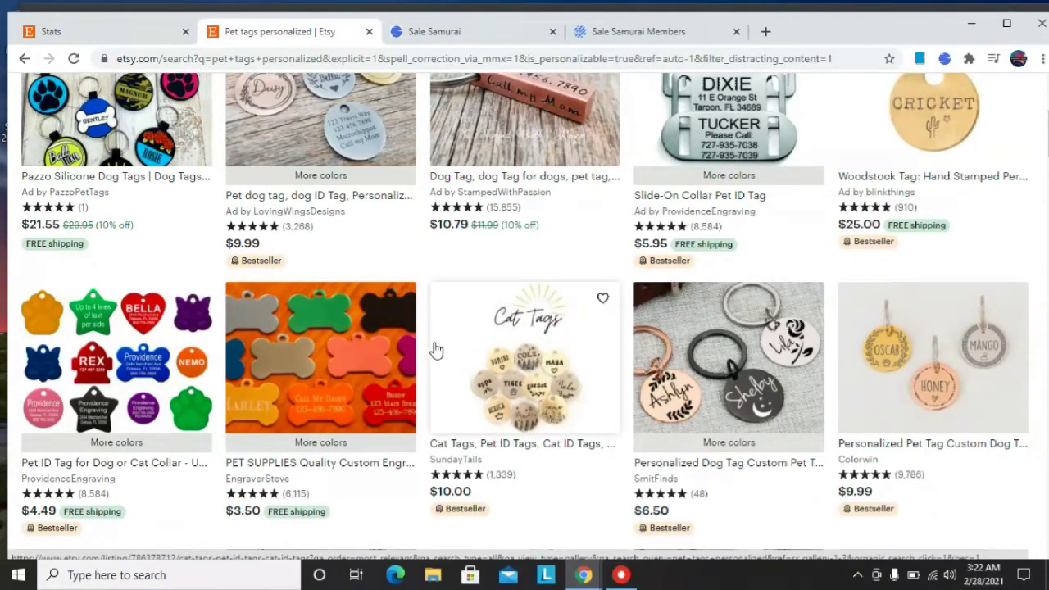
scroll(442, 352, down, 1)
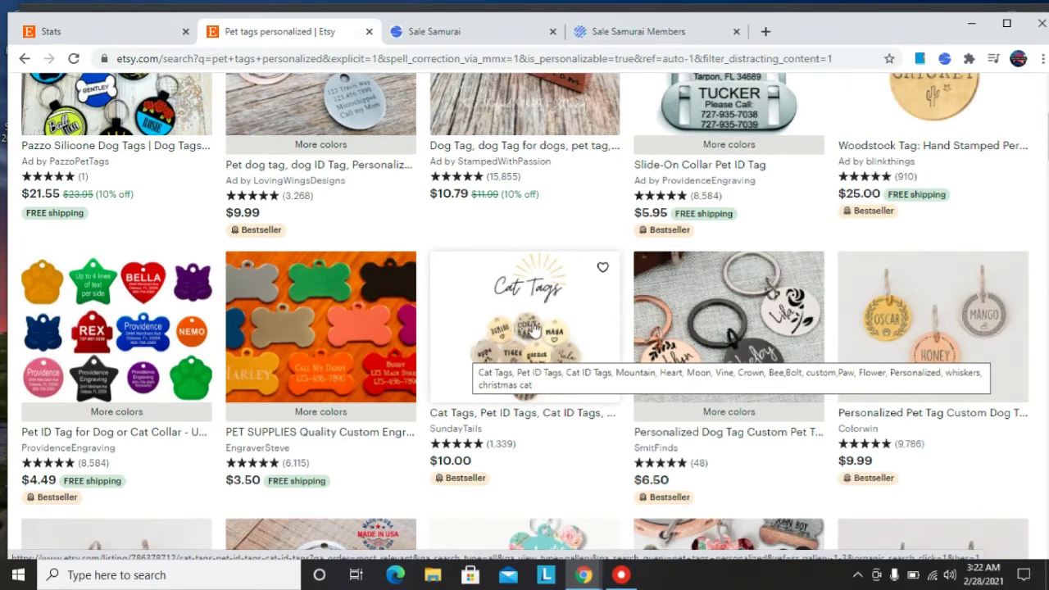
scroll(539, 341, down, 1)
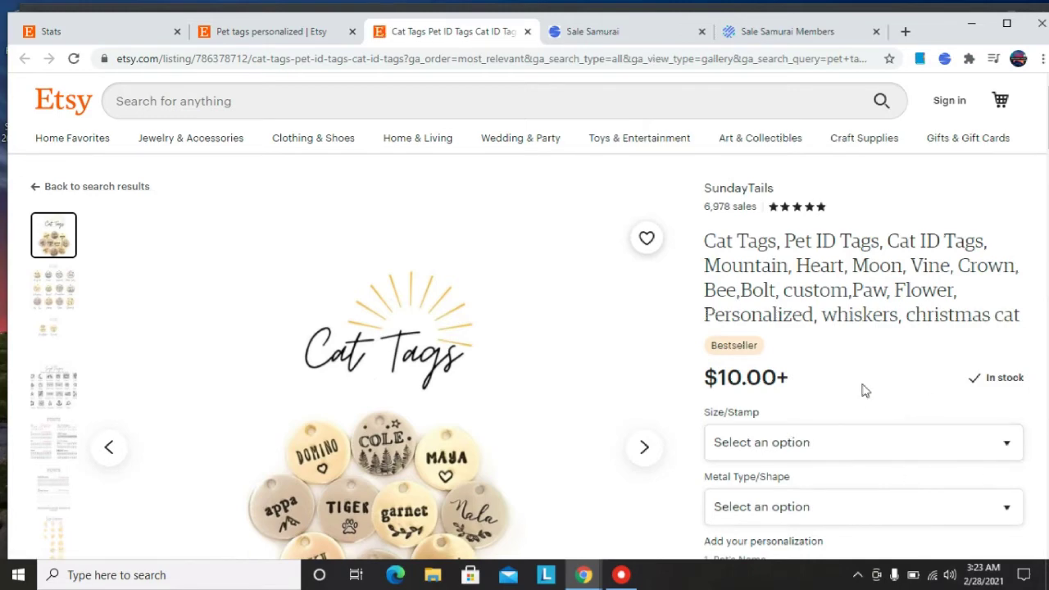
scroll(863, 389, down, 1)
double_click(721, 96)
key(ctrl+c)
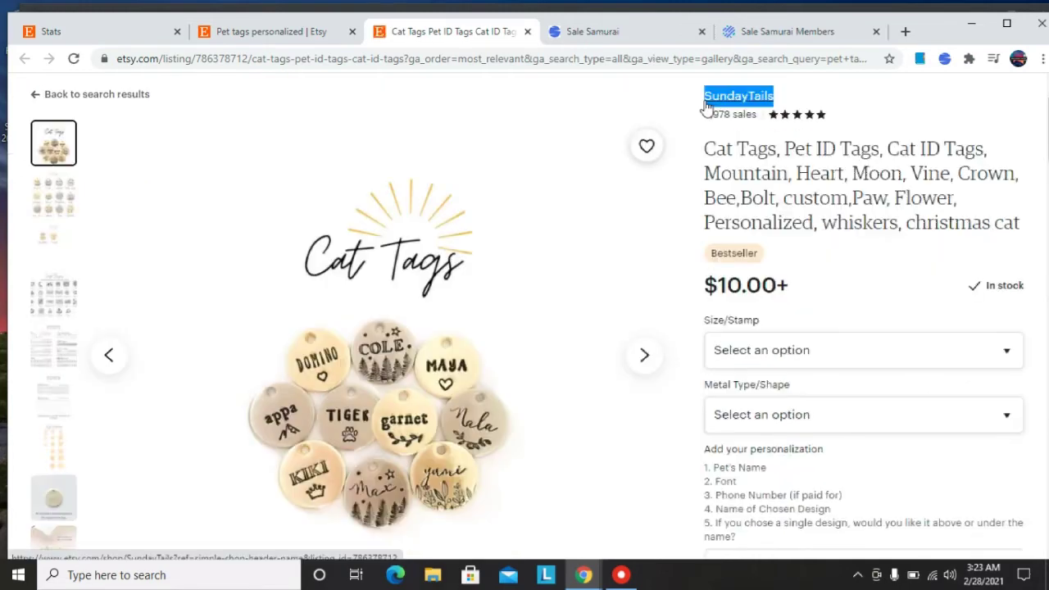
click(765, 33)
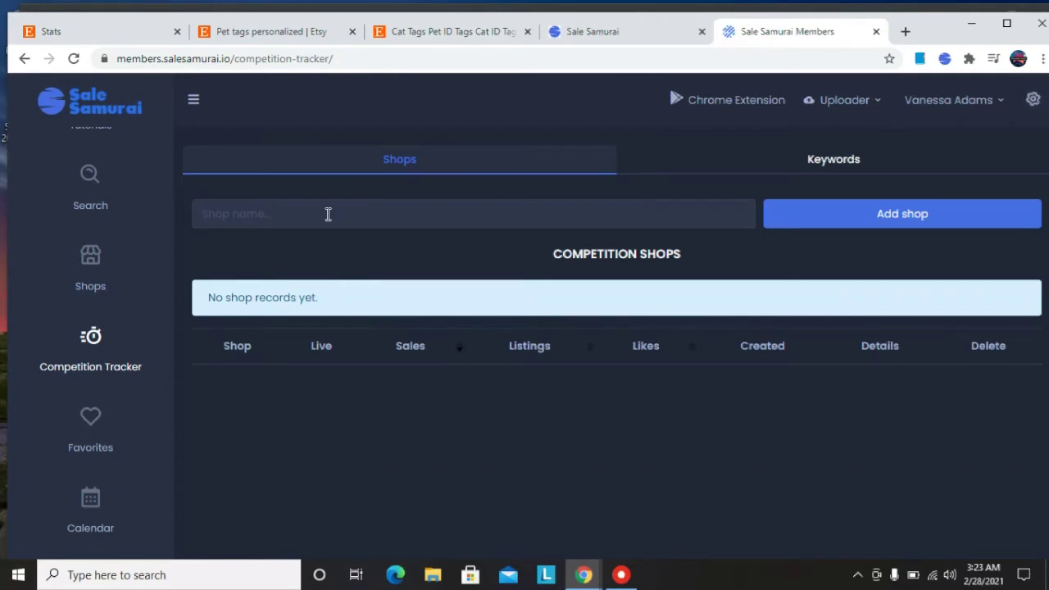
Add SundayTails as a tracked competitor shop, then switch to the Keywords tracking tab
key(ctrl+v)
click(872, 217)
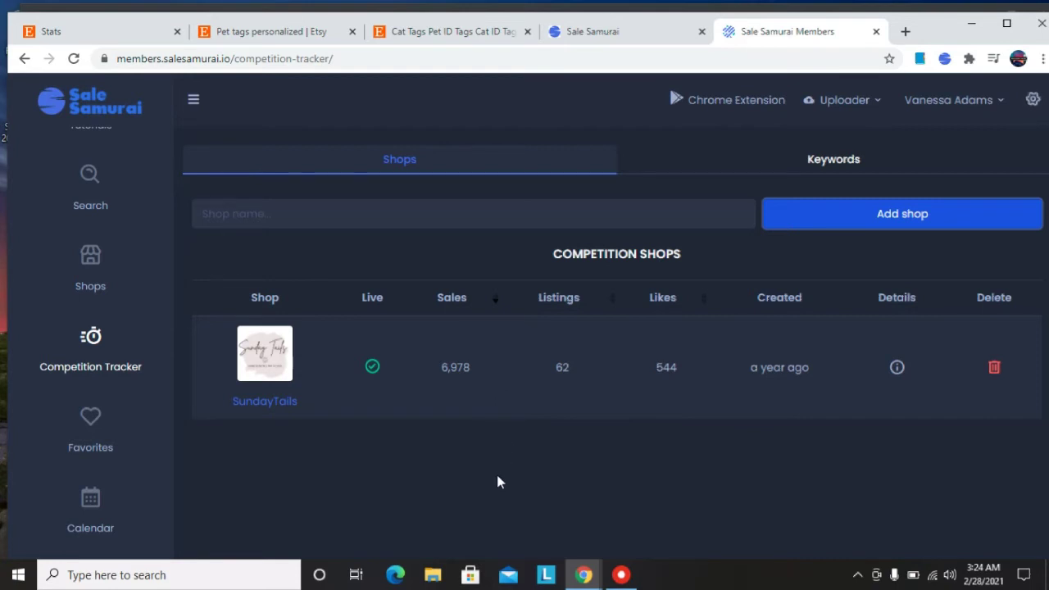
click(801, 163)
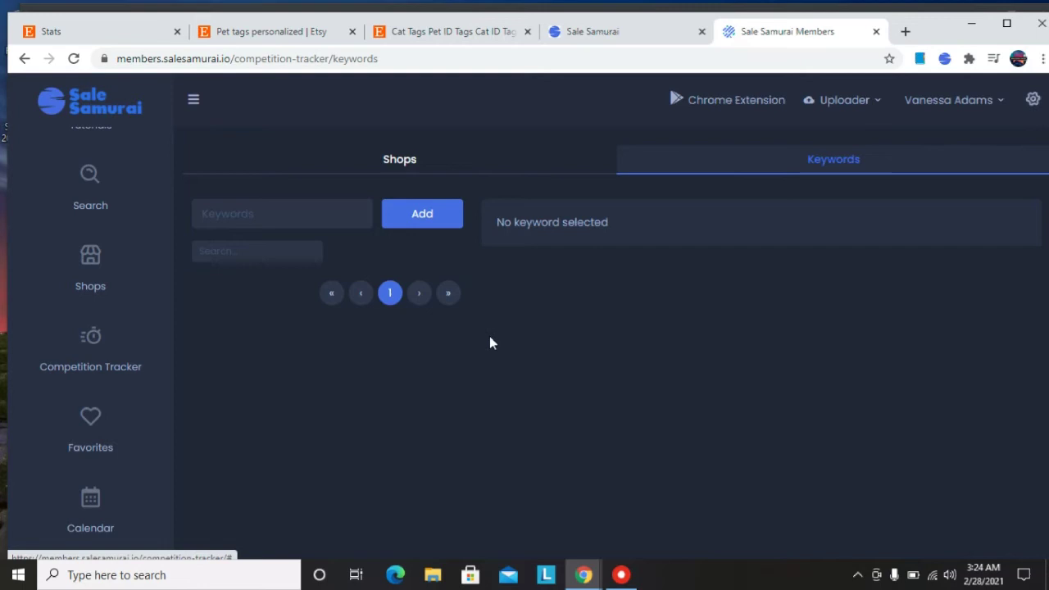
Add 'pet tag' as a tracked keyword, then go to the February 2021 holiday Calendar
click(344, 219)
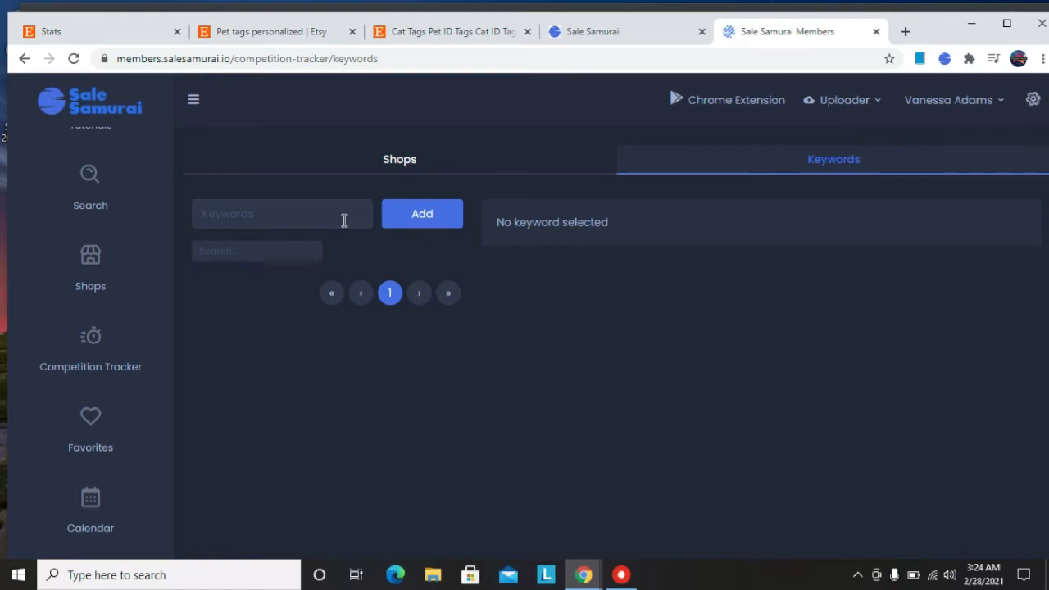
text(pet taf)
key(BackSpace)
text(g)
click(428, 216)
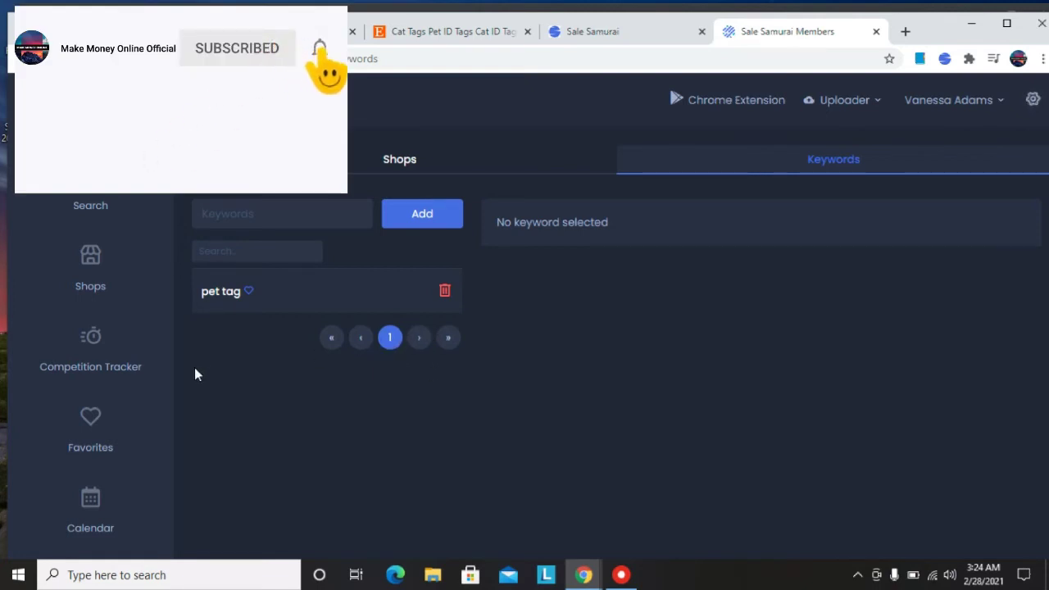
click(101, 511)
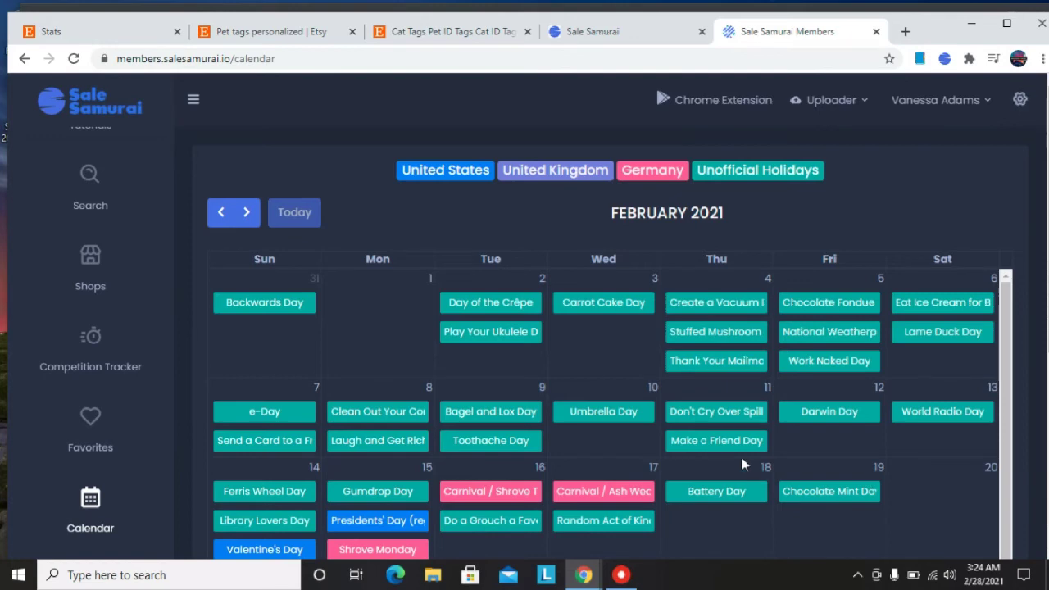
Show the January 2021 holiday calendar with its US, UK, Germany and unofficial holiday filters
click(221, 212)
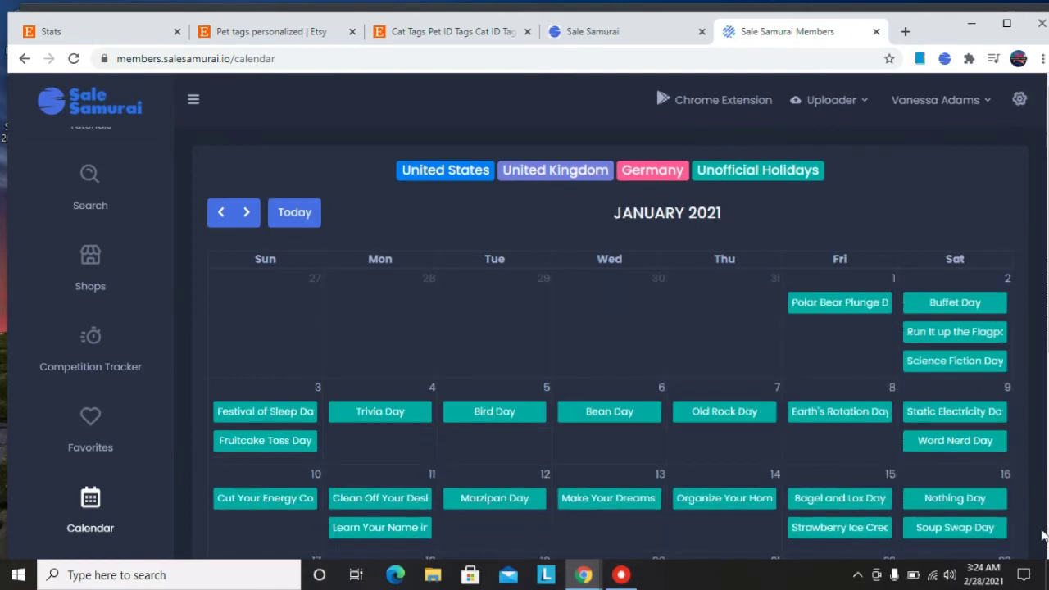
scroll(1018, 547, down, 5)
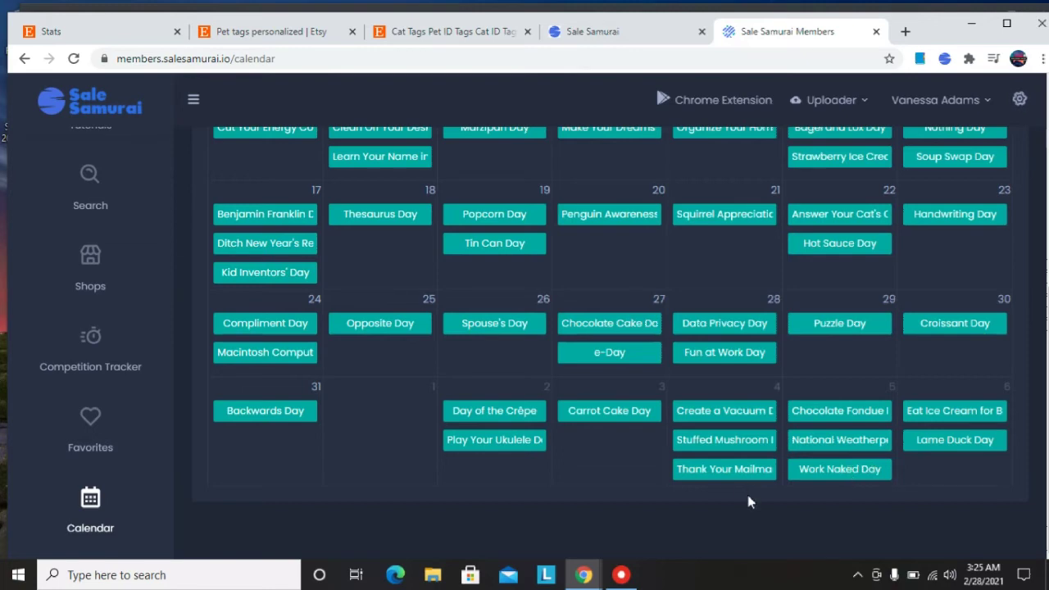
scroll(748, 495, up, 1)
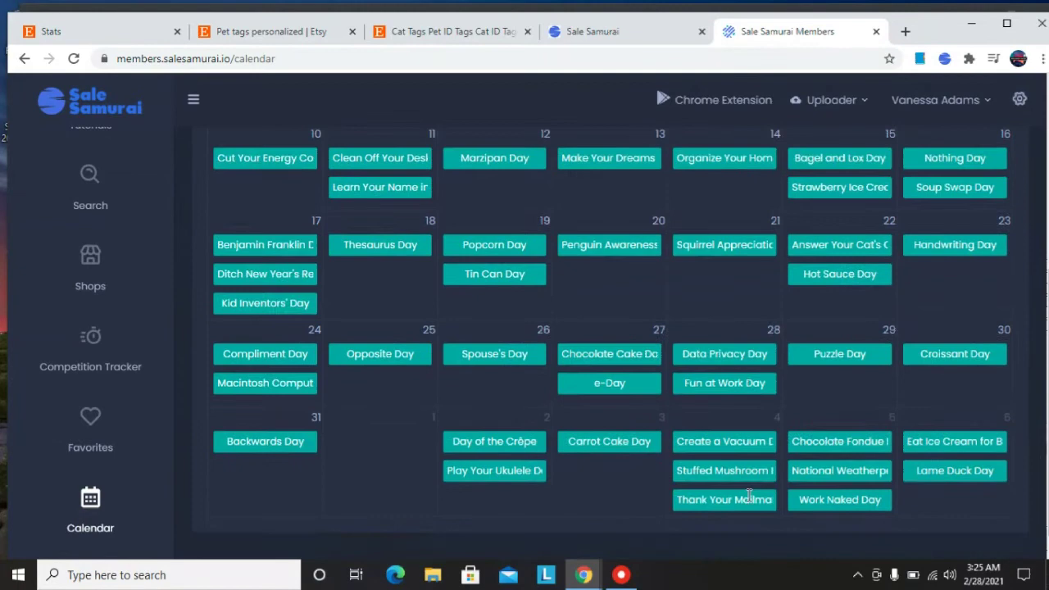
scroll(748, 497, down, 1)
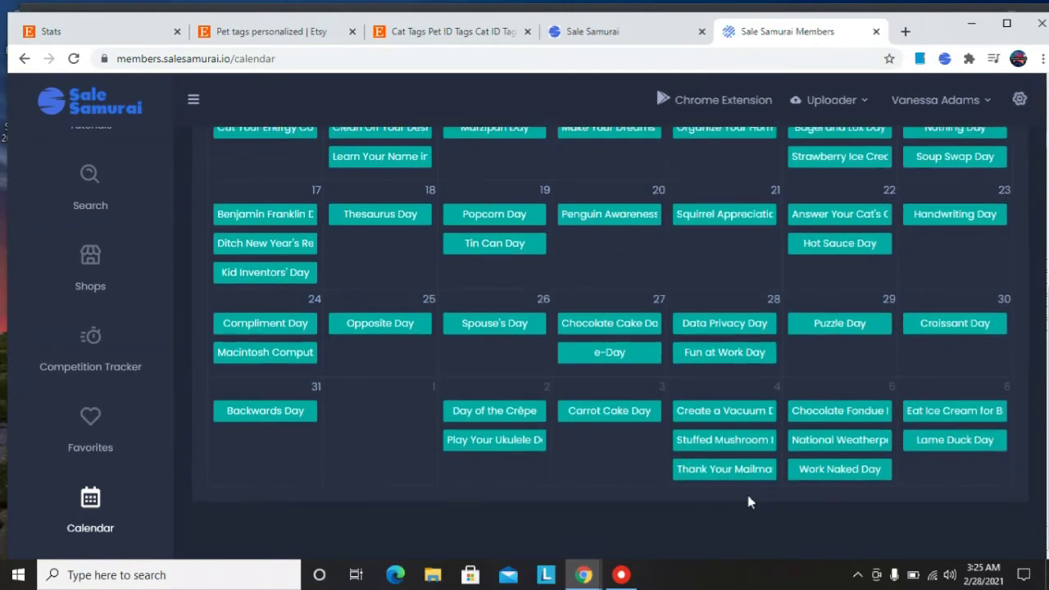
scroll(922, 518, up, 3)
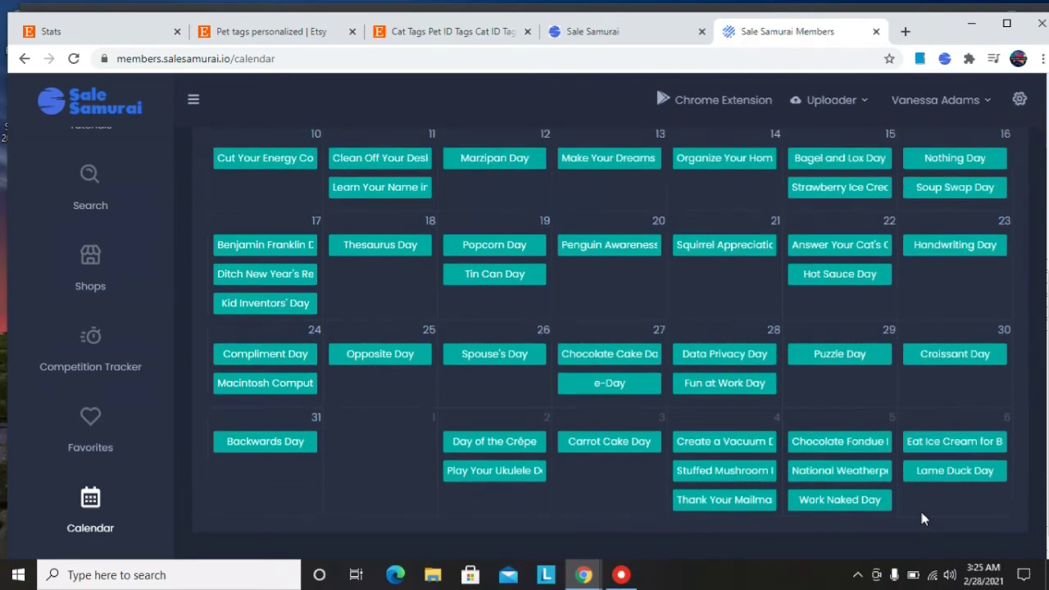
scroll(922, 517, up, 3)
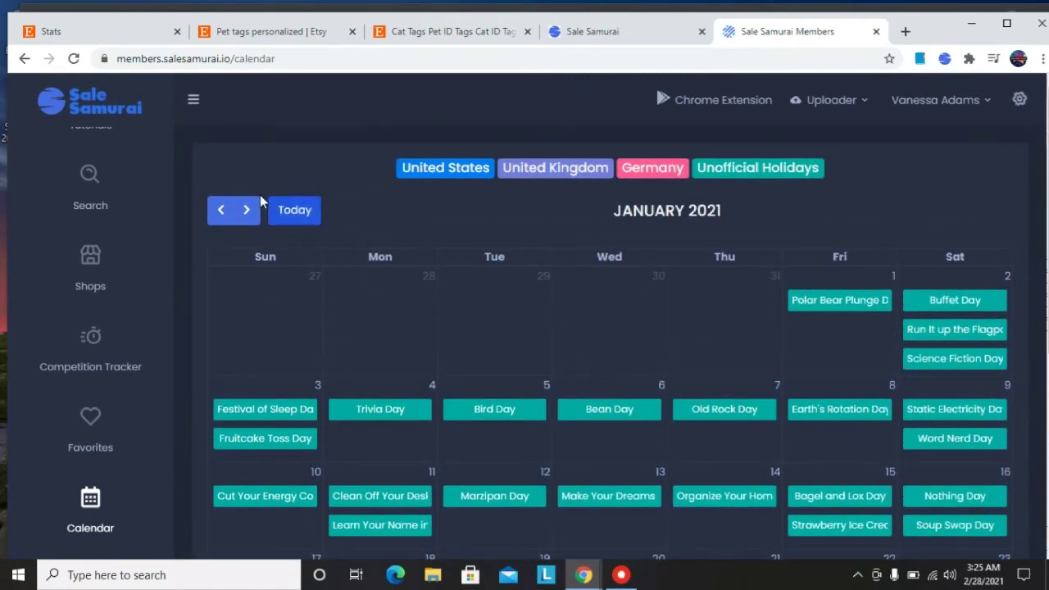
Page the holiday calendar through February to March 2021, then open the Favorites listings
click(247, 212)
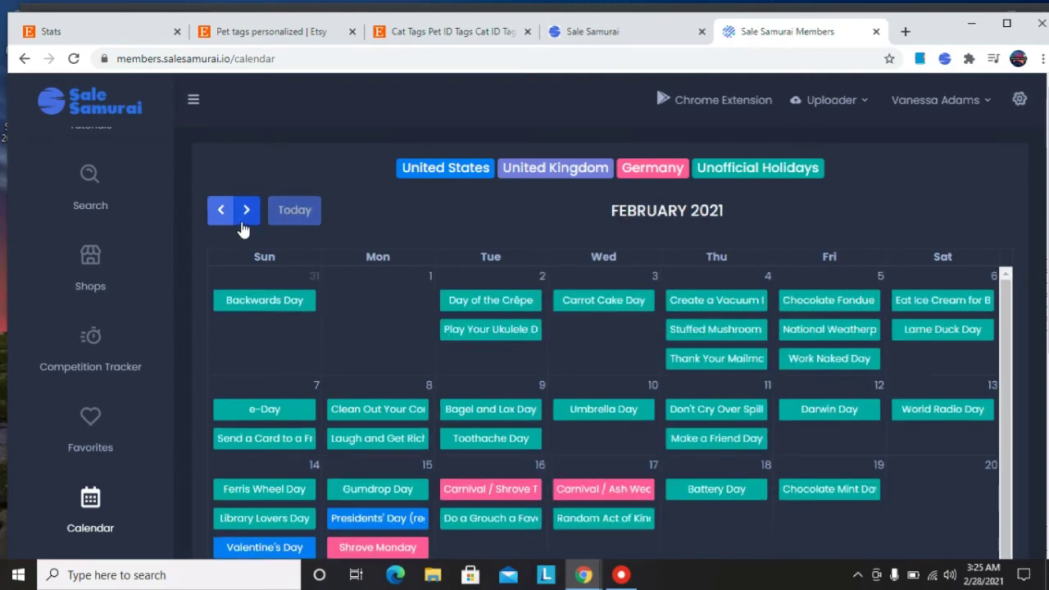
click(245, 216)
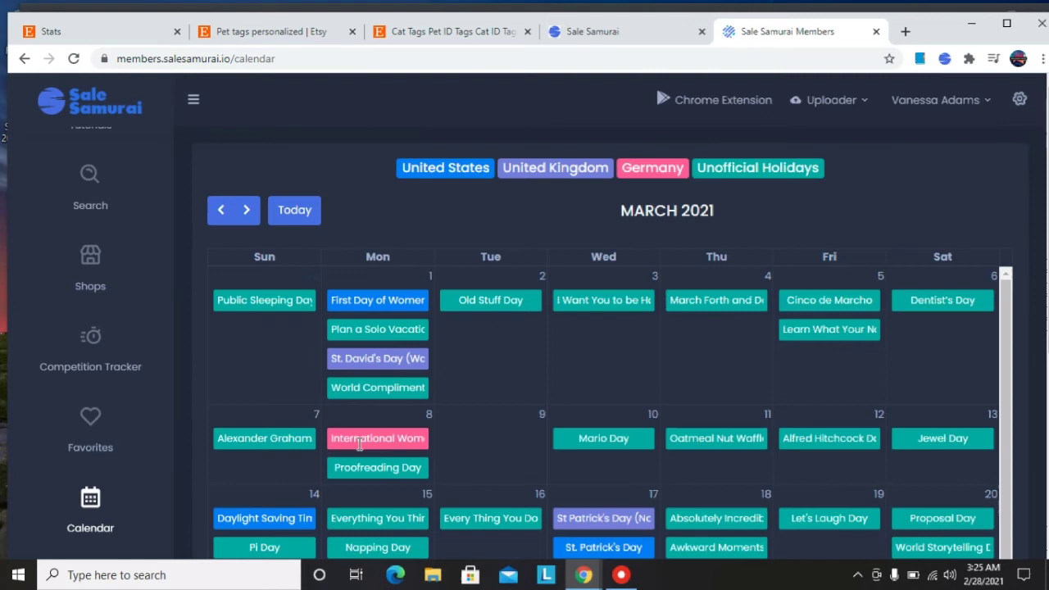
click(83, 464)
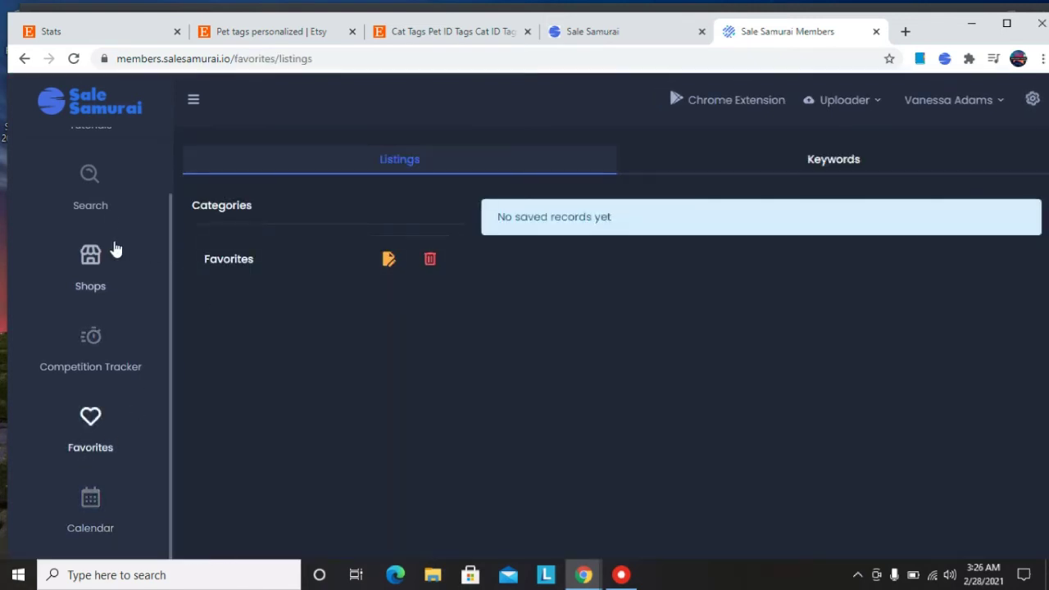
From the pet tag search results, favorite 'dog tag' into a new category named 'pet tag'
click(99, 212)
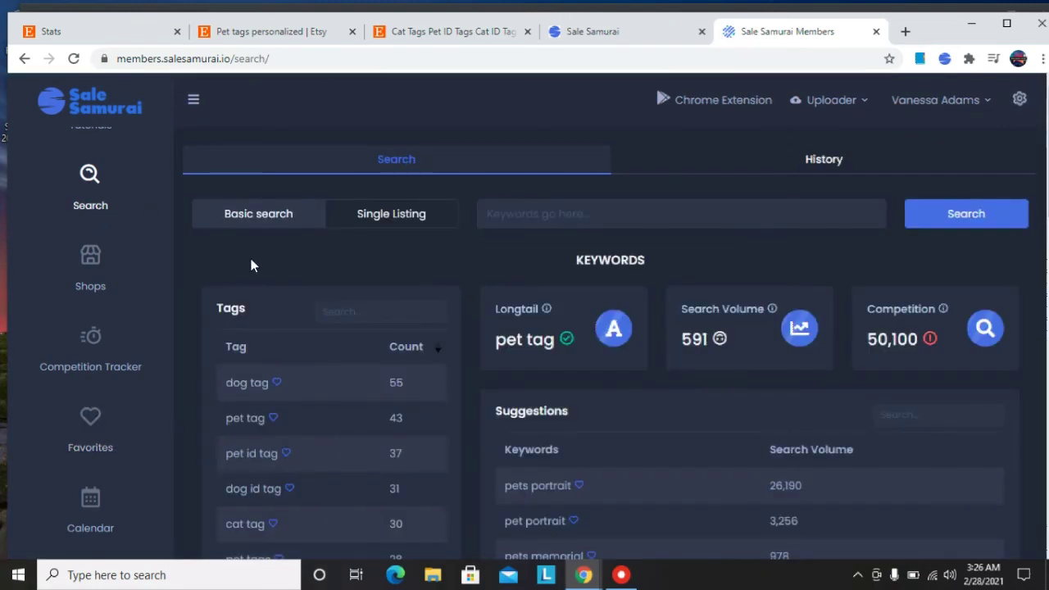
scroll(252, 264, down, 1)
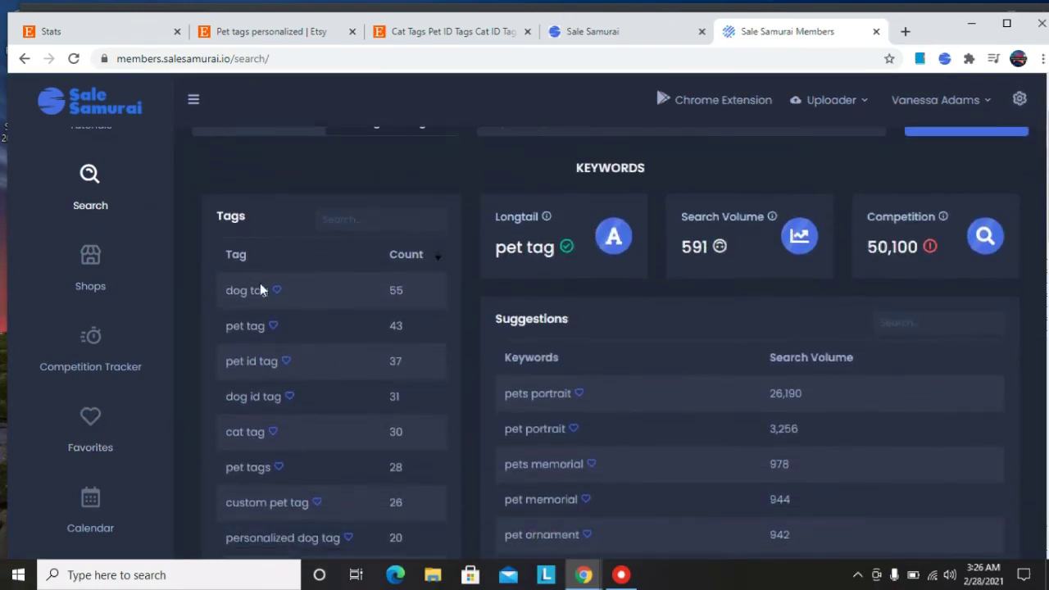
click(276, 291)
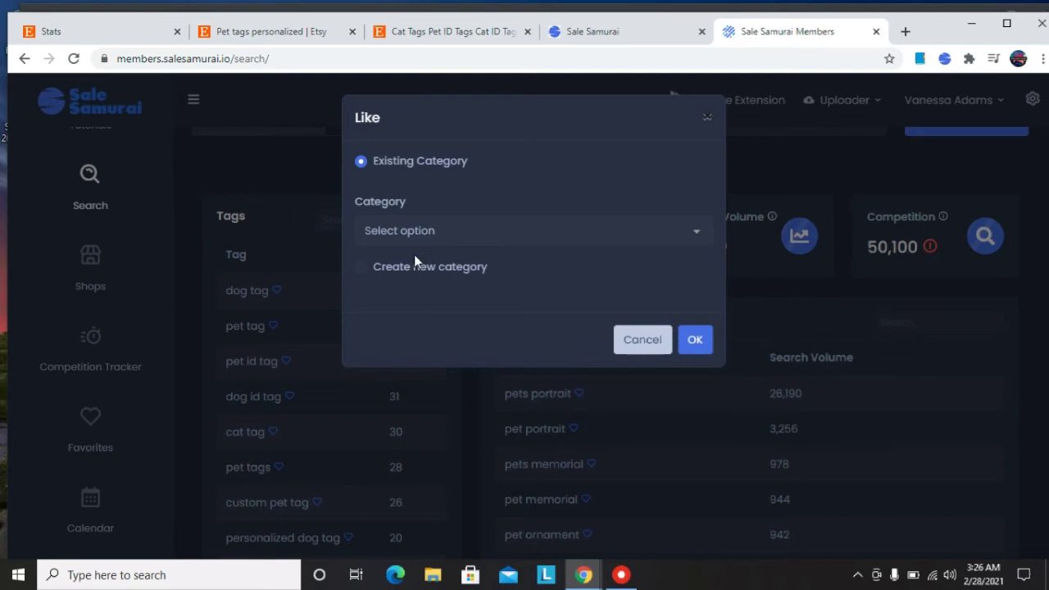
click(361, 268)
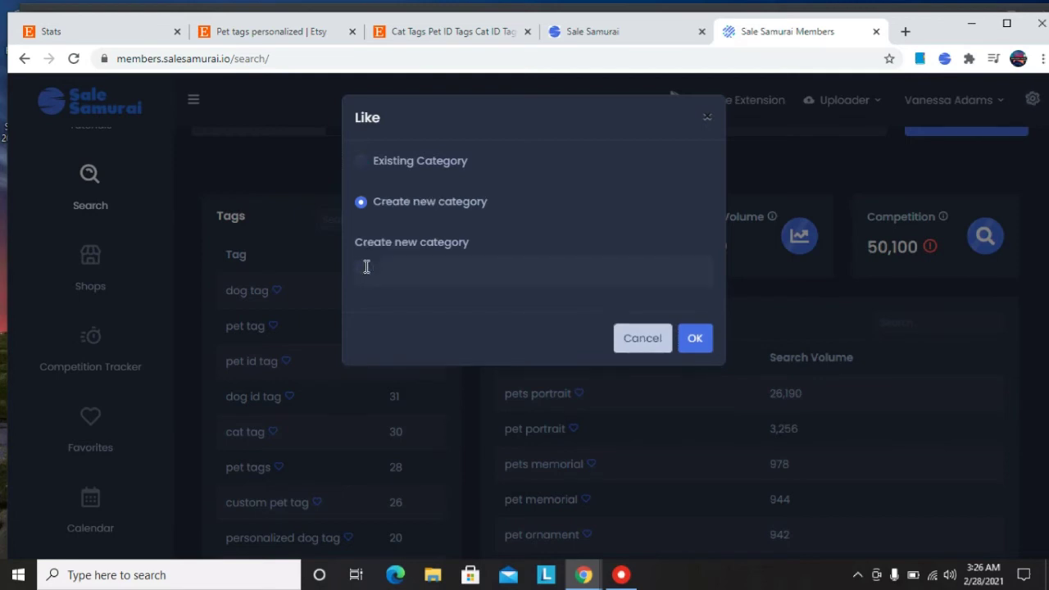
click(409, 278)
text(pet tag)
click(694, 338)
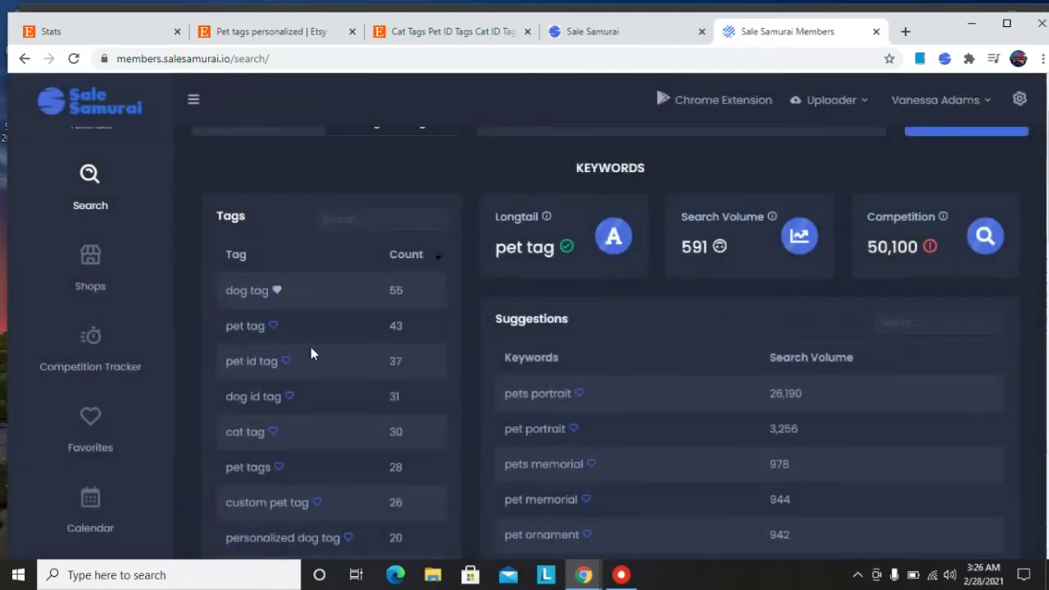
Delete the default Favorites keyword category, leaving 'pet tag', and go back to the pet tag results
click(92, 448)
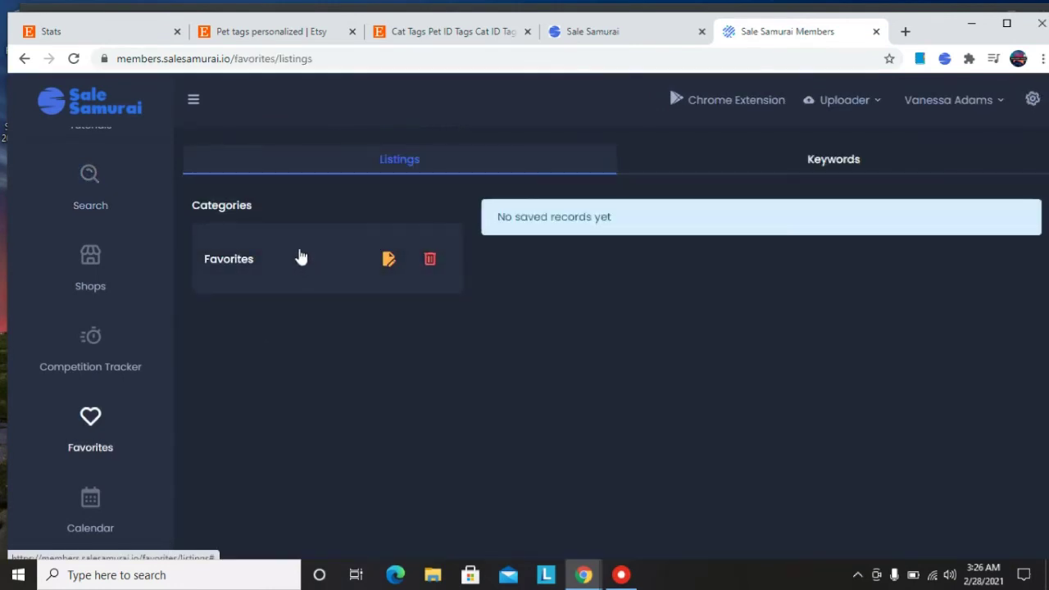
click(805, 161)
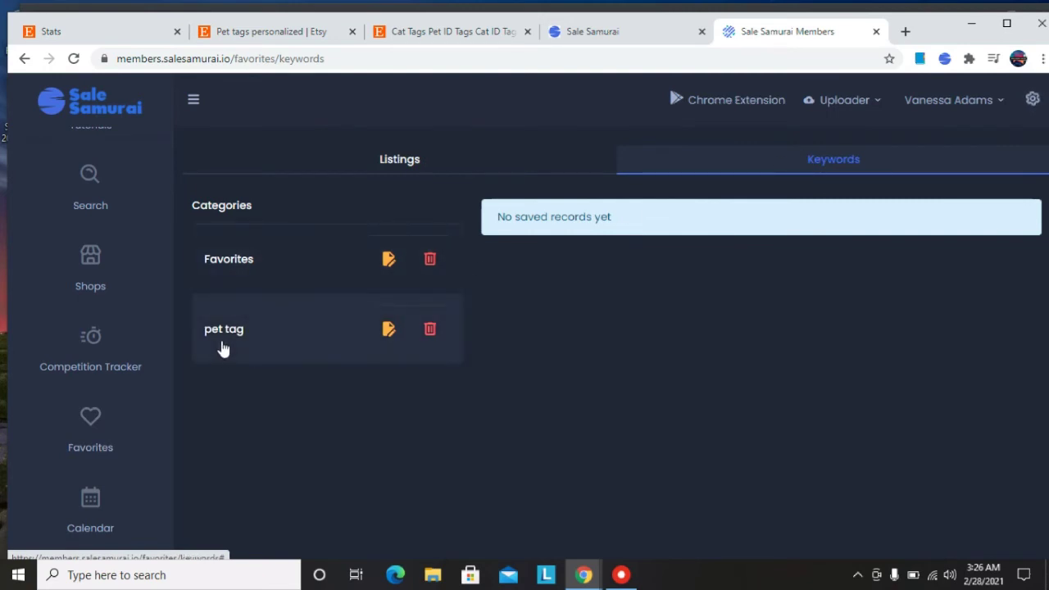
click(429, 260)
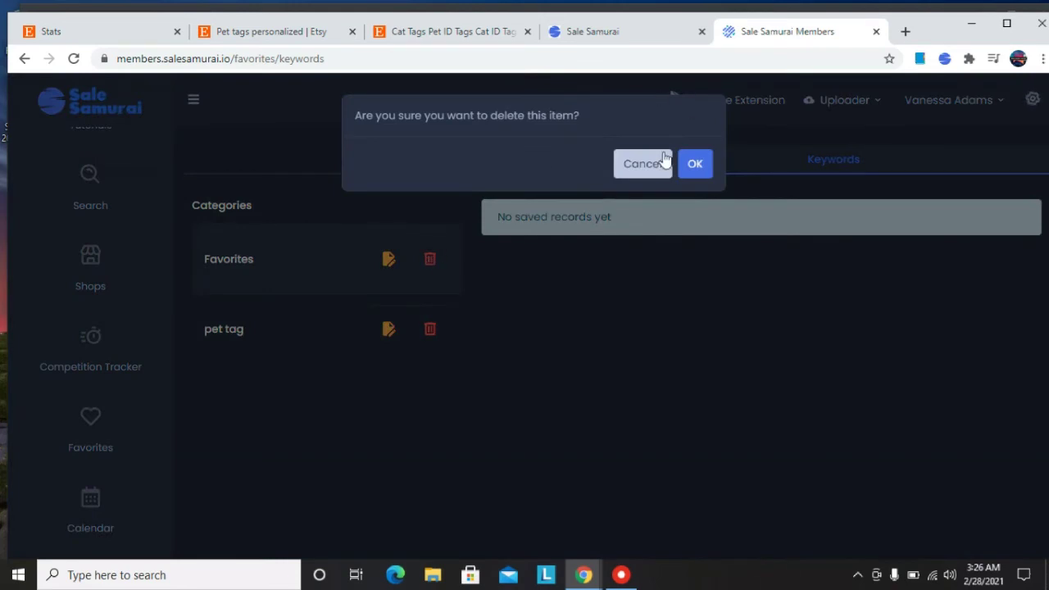
click(688, 164)
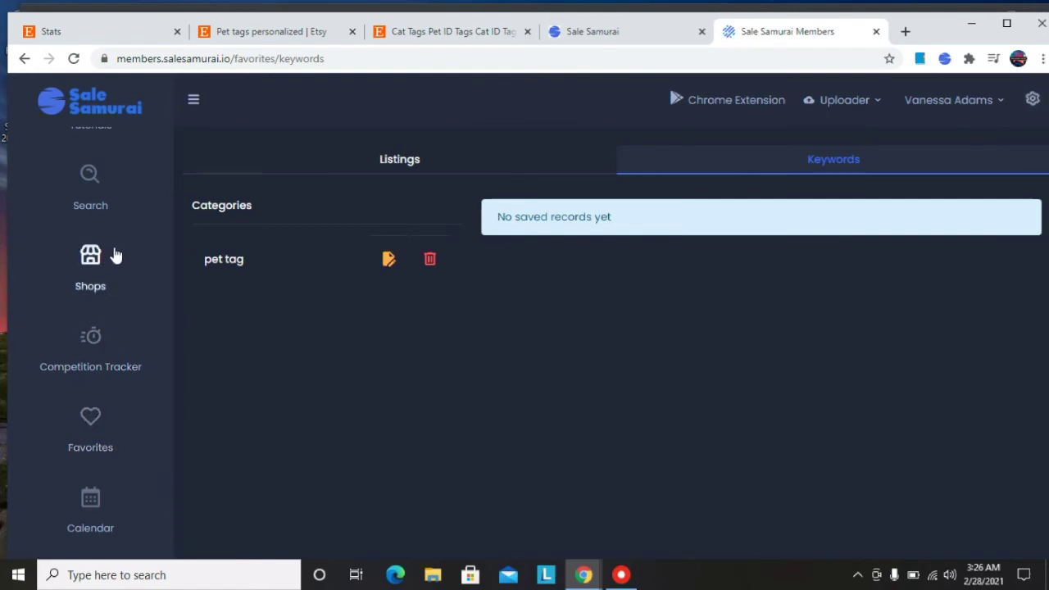
click(98, 204)
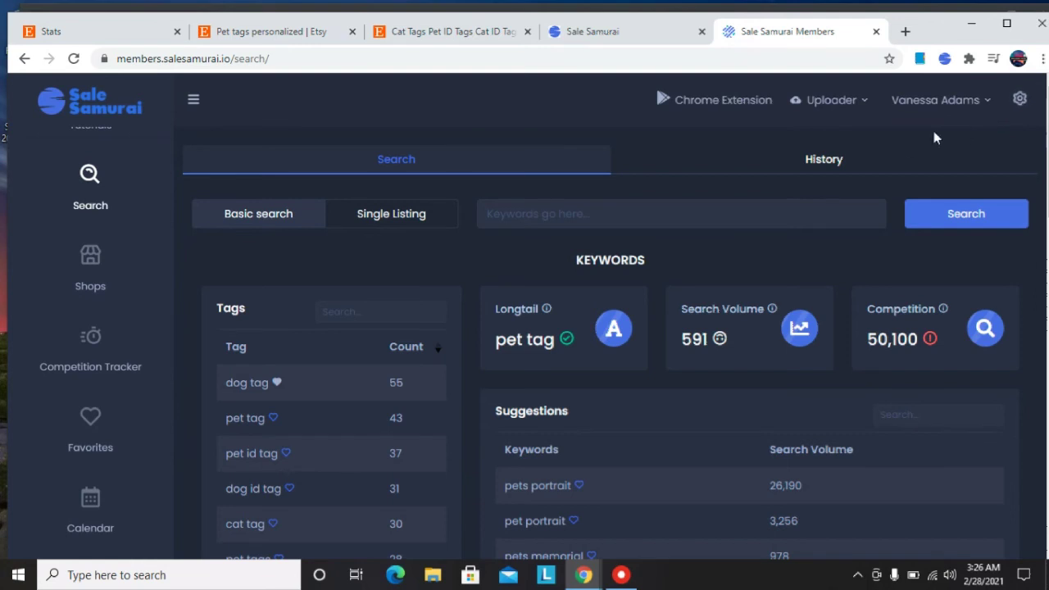
Show the Uploader download options, then switch to the website's Printify, Gooten and Printful uploader section
click(865, 104)
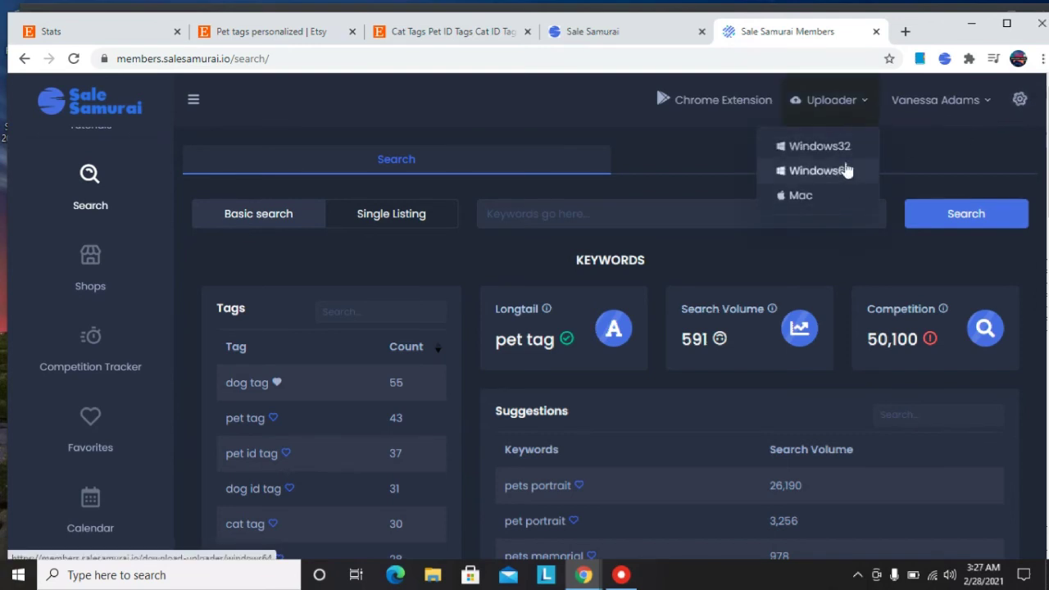
key(ctrl+shift+Tab)
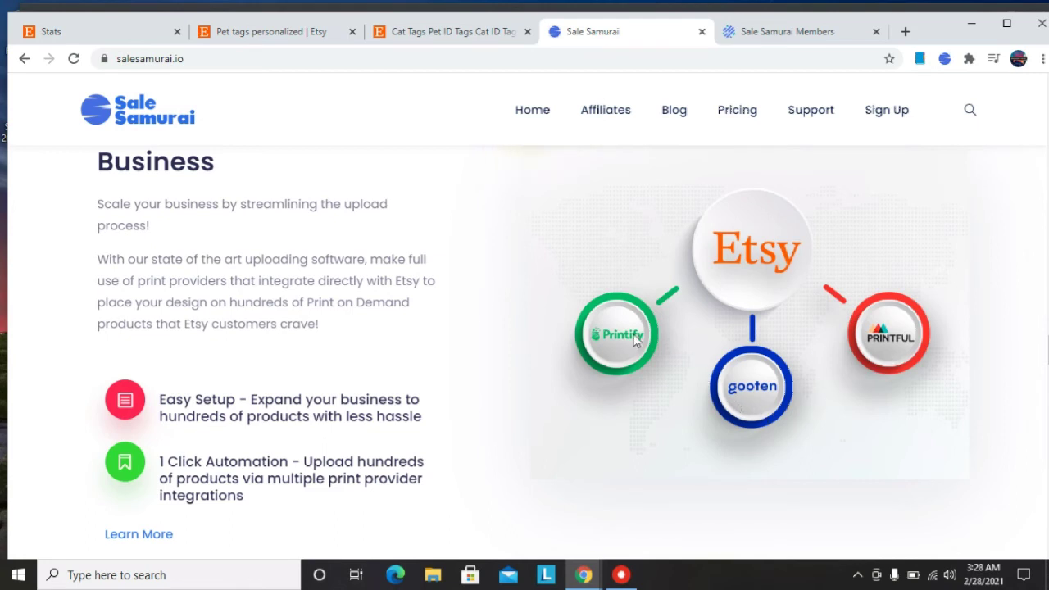
Go back to the Sale Samurai members area and open its Tutorials page
click(783, 32)
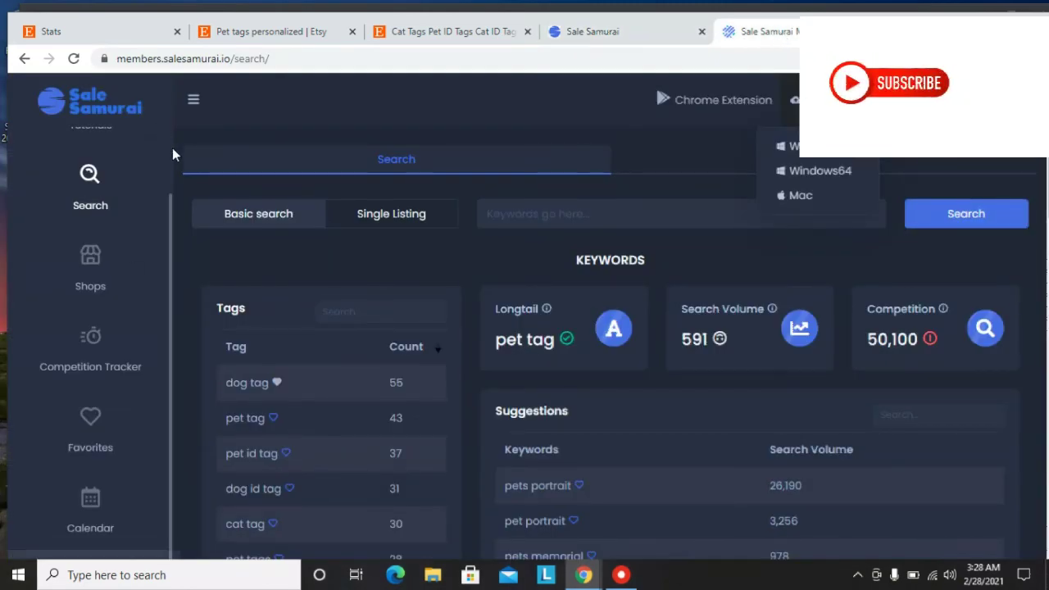
scroll(171, 147, up, 2)
click(105, 195)
scroll(559, 107, down, 6)
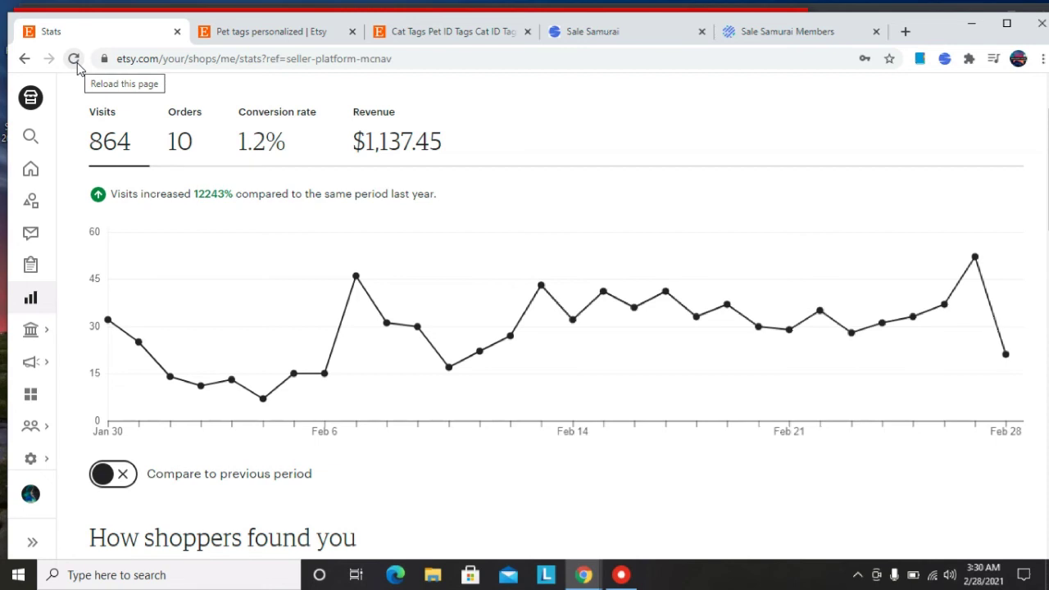
Reload the Etsy Stats page to refresh the shop's visit and order figures
click(73, 64)
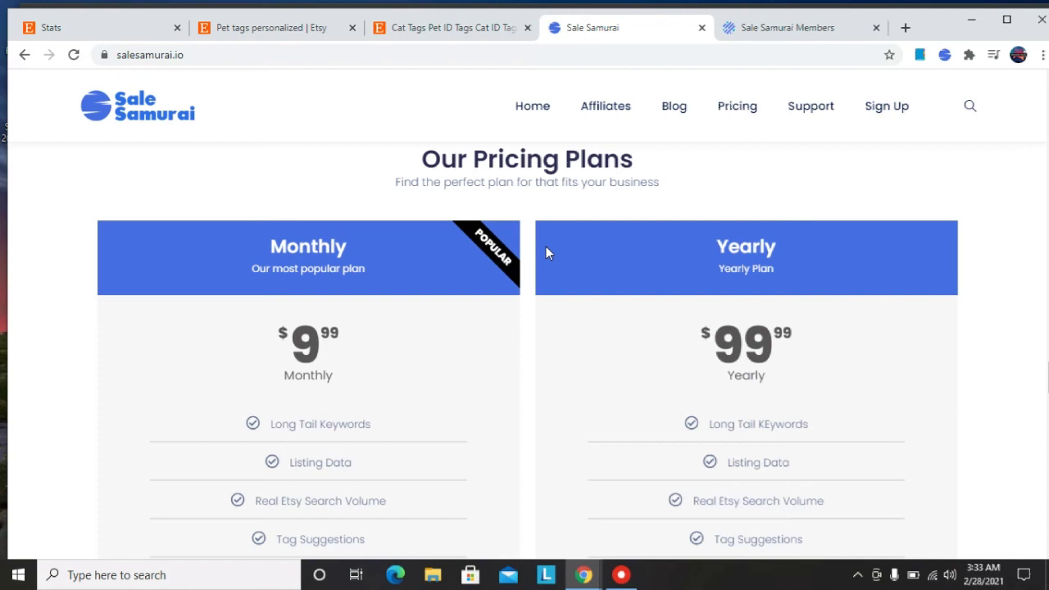
Scroll through the $9.99 monthly and $99.99 yearly plans to the 3 Day Free Trial, then return to members Tutorials
scroll(545, 253, down, 1)
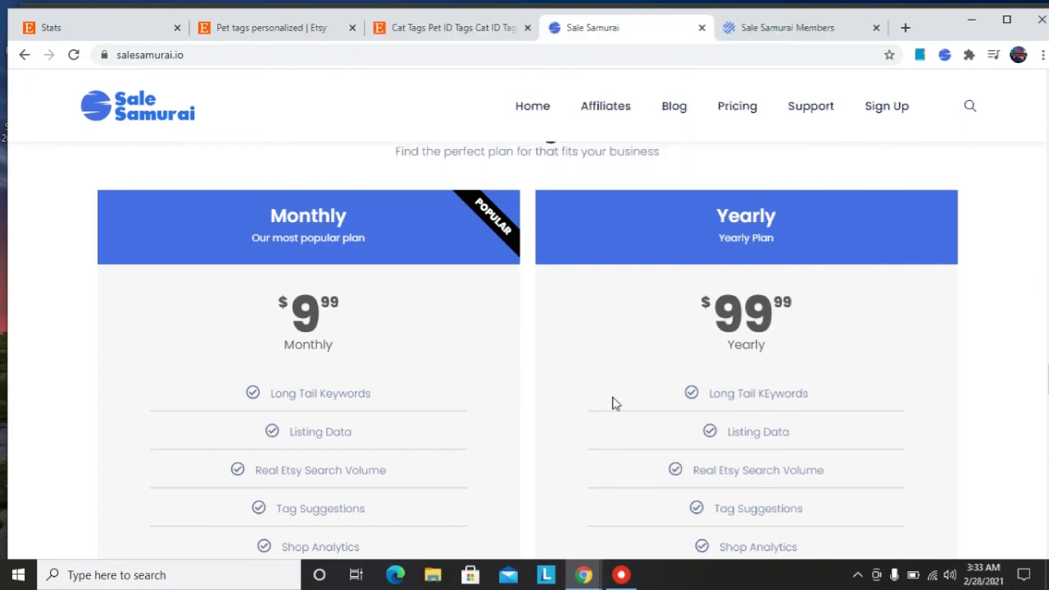
scroll(615, 402, down, 2)
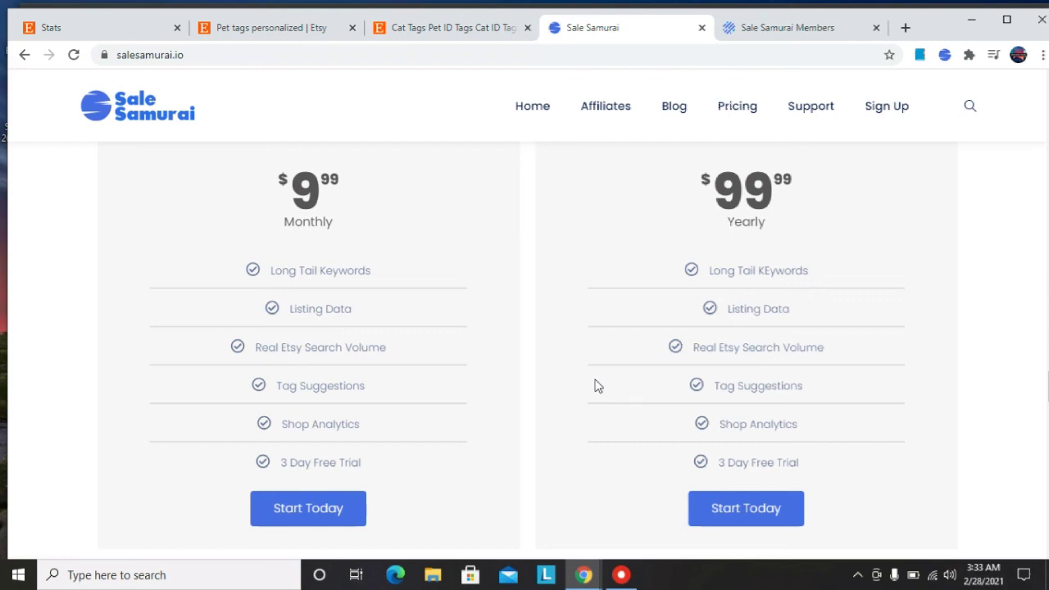
click(767, 29)
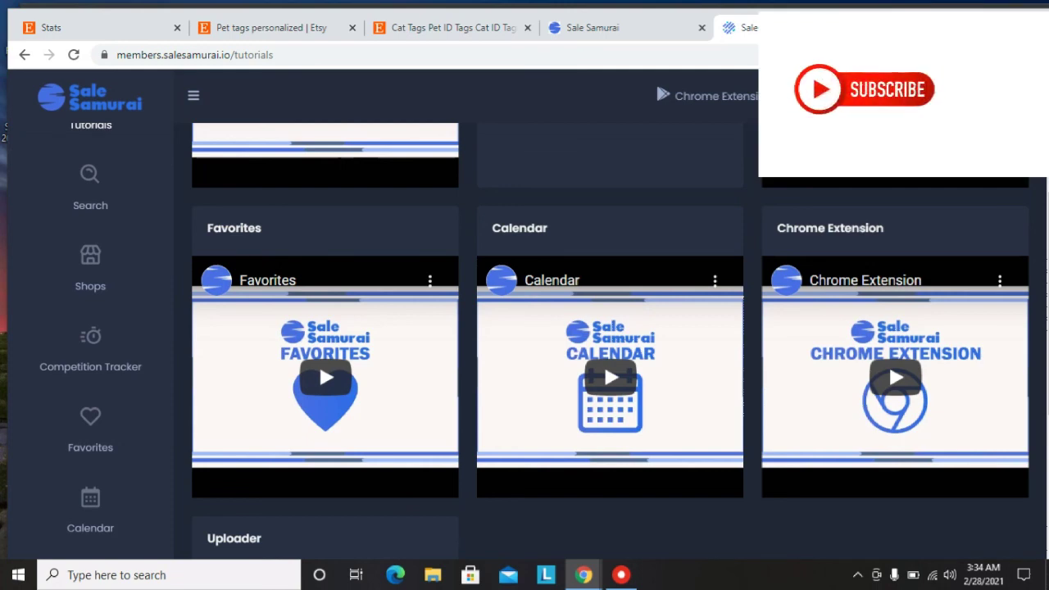
scroll(620, 328, up, 2)
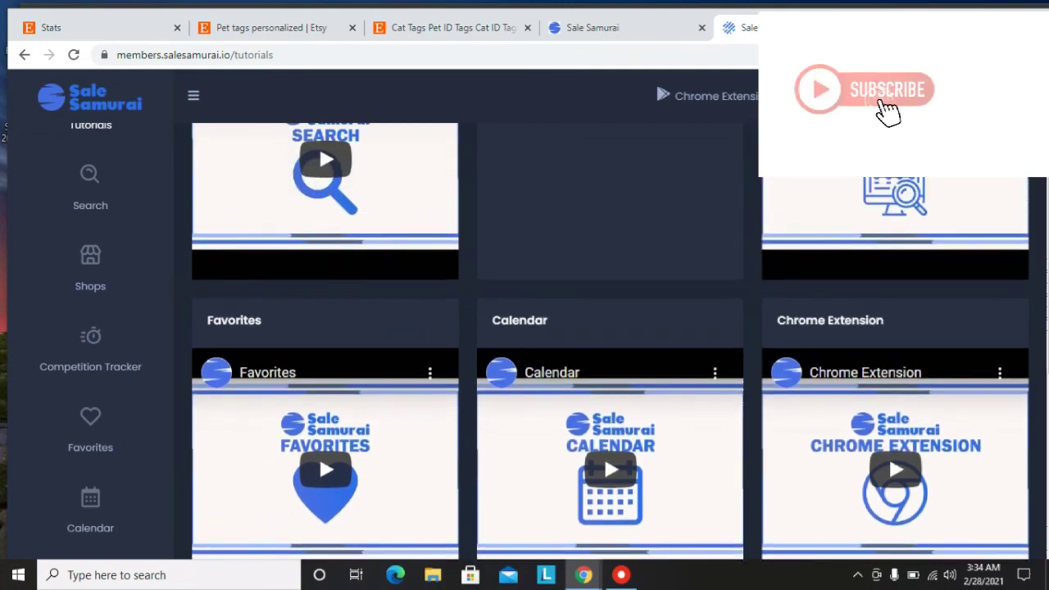
scroll(620, 327, up, 3)
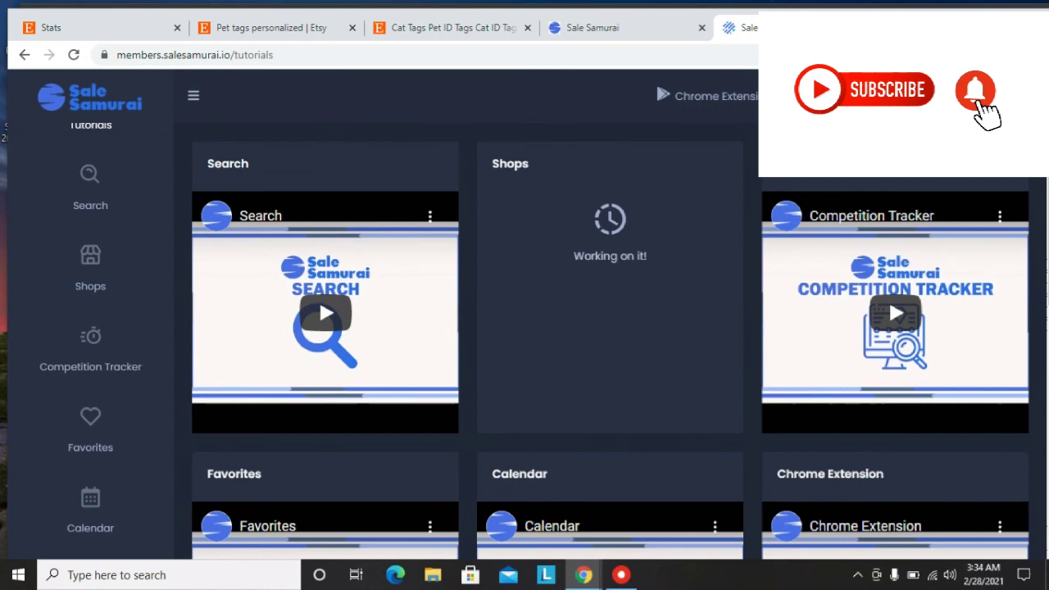
scroll(610, 331, down, 2)
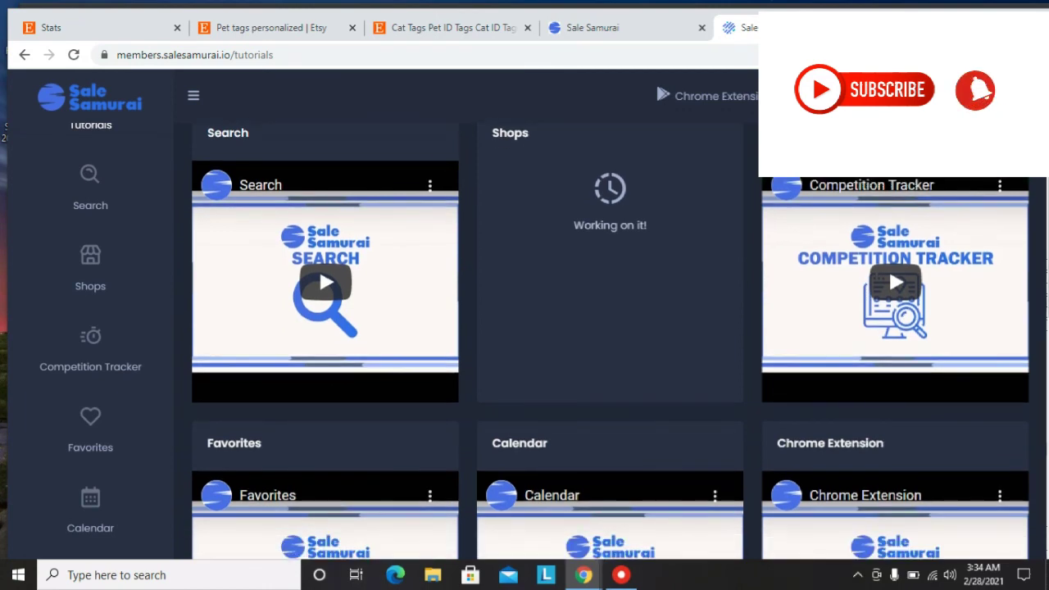
scroll(610, 331, down, 4)
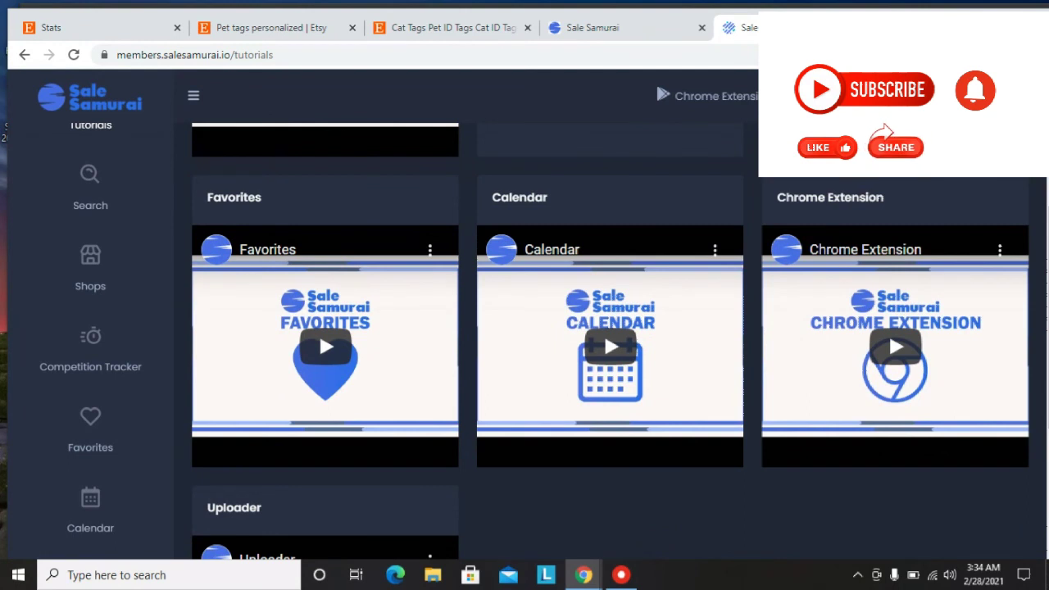
scroll(604, 331, down, 2)
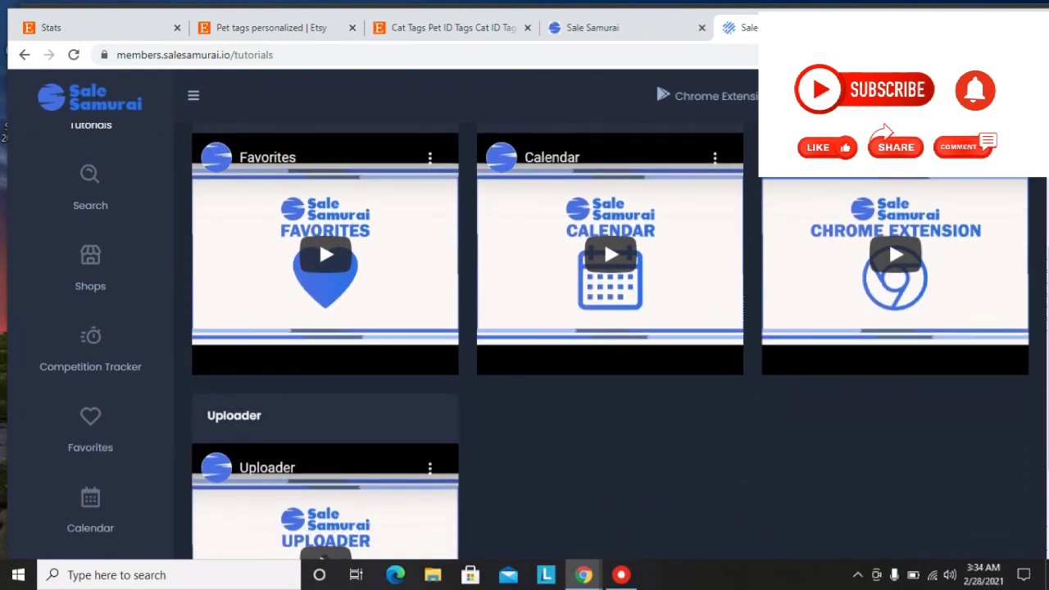